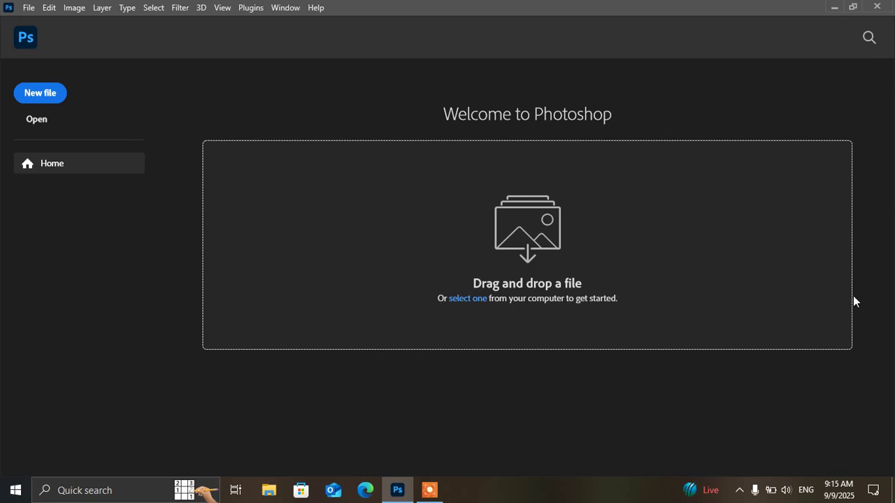
Start a new document and examine the available color modes, color profiles and pixel aspect ratios, keeping Square Pixels.
{"action": "left_click", "coordinate": [26, 8]}
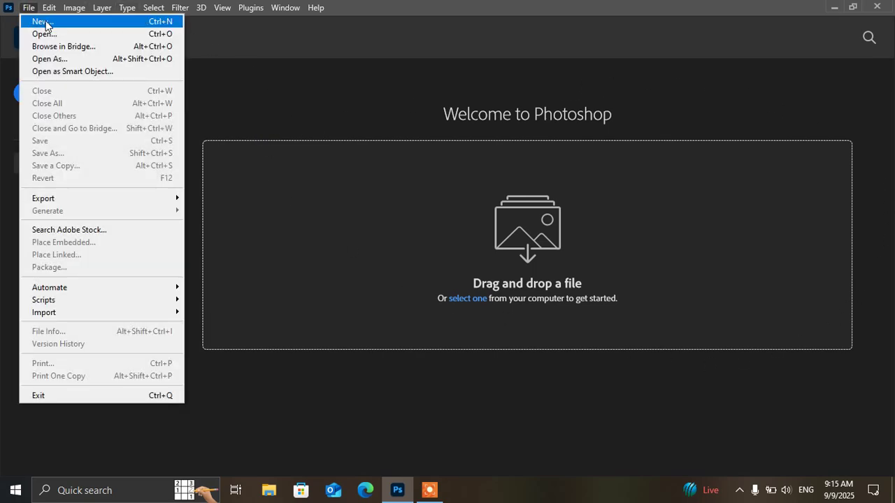
{"action": "left_click", "coordinate": [45, 23]}
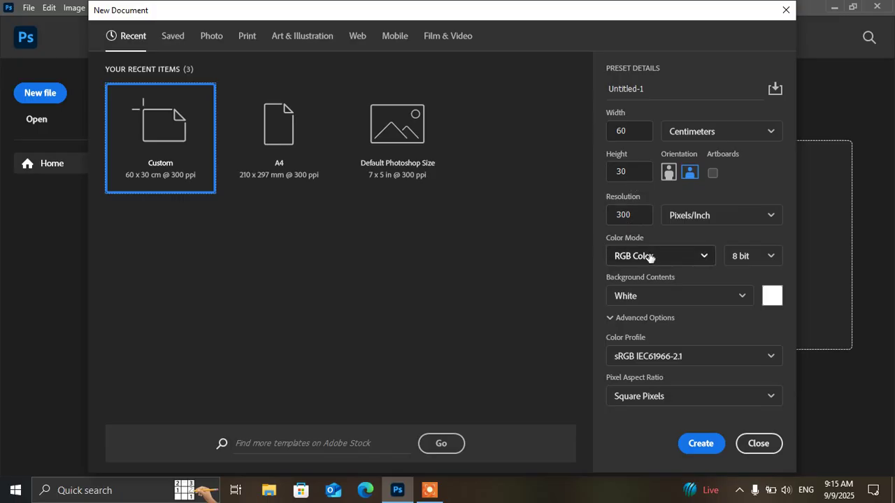
{"action": "left_click", "coordinate": [684, 261]}
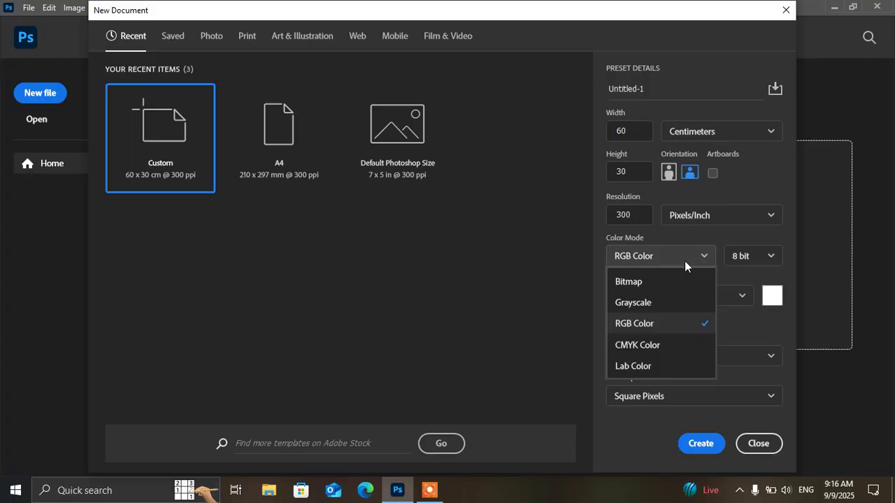
{"action": "left_click", "coordinate": [685, 261]}
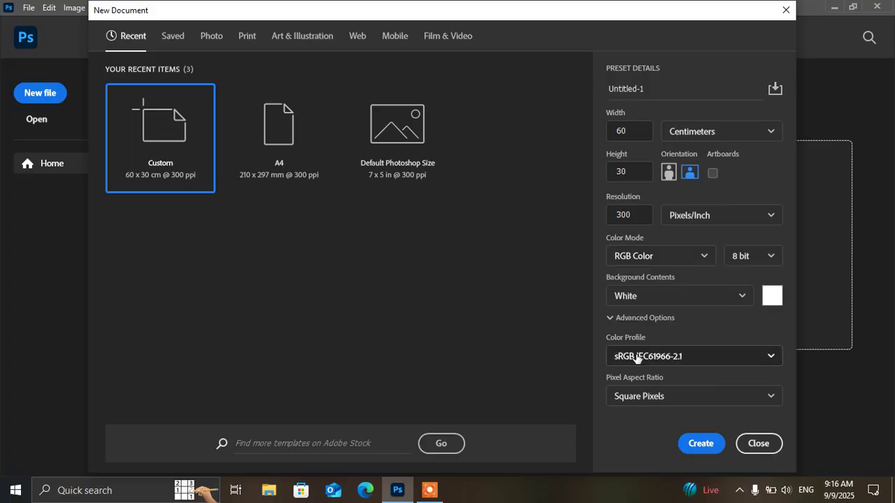
{"action": "left_click", "coordinate": [719, 356]}
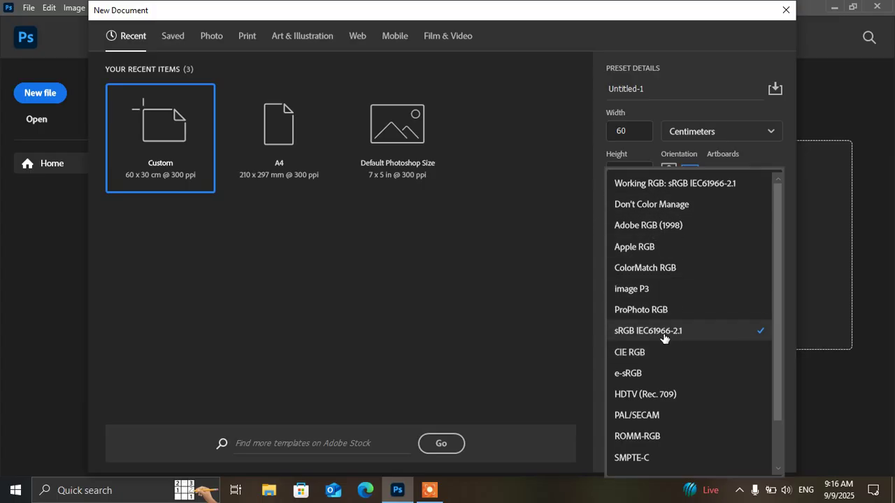
{"action": "left_click", "coordinate": [556, 316]}
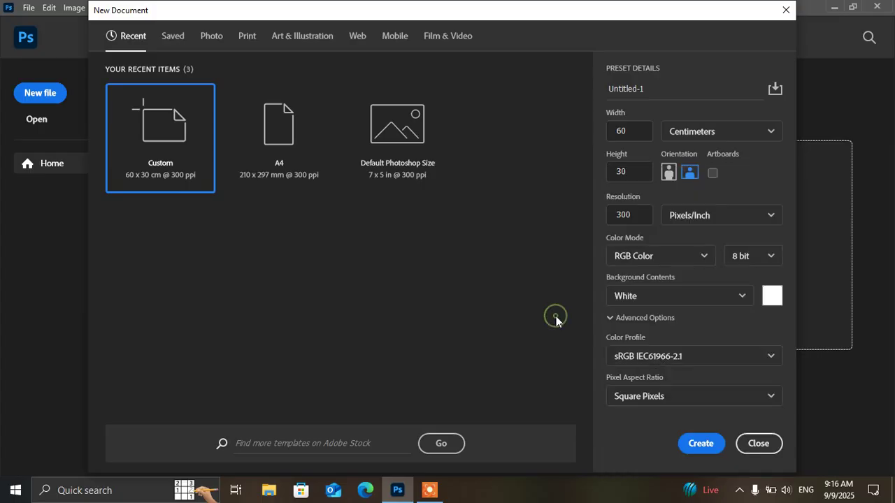
{"action": "left_click", "coordinate": [688, 399]}
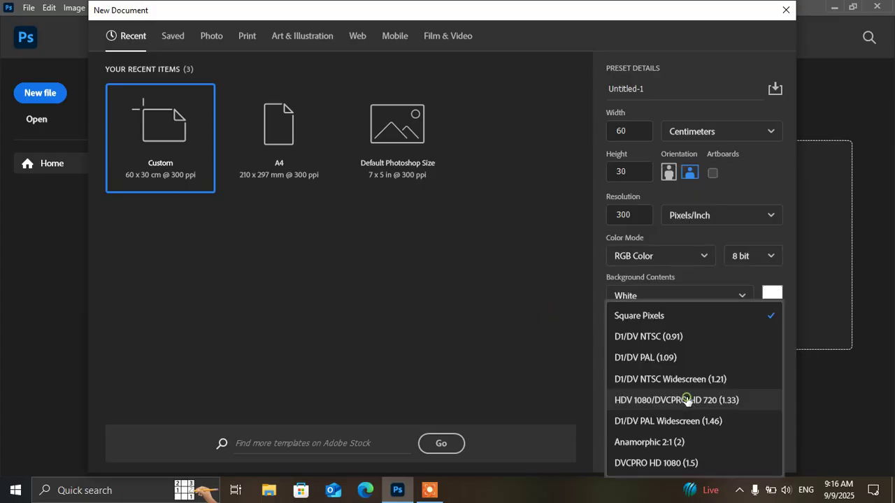
{"action": "left_click", "coordinate": [661, 318]}
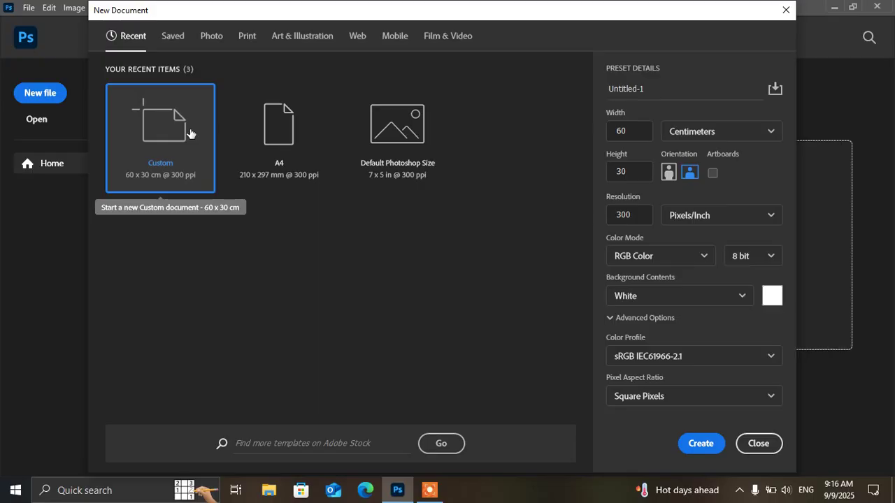
Name the new document ABC and save its 60 x 30 cm, 300 ppi settings as a document preset.
{"action": "left_click", "coordinate": [645, 89]}
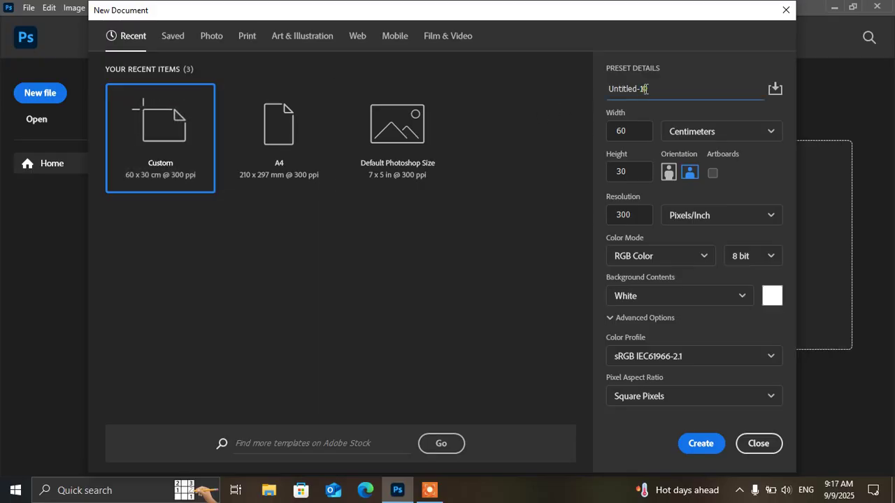
{"action": "key", "text": "BackSpace"}
{"action": "key", "text": "BackSpace"}
{"action": "key", "text": "BackSpace"}
{"action": "key", "text": "BackSpace"}
{"action": "key", "text": "BackSpace"}
{"action": "key", "text": "BackSpace"}
{"action": "type", "text": "A"}
{"action": "left_click", "coordinate": [776, 89]}
{"action": "left_click", "coordinate": [688, 127]}
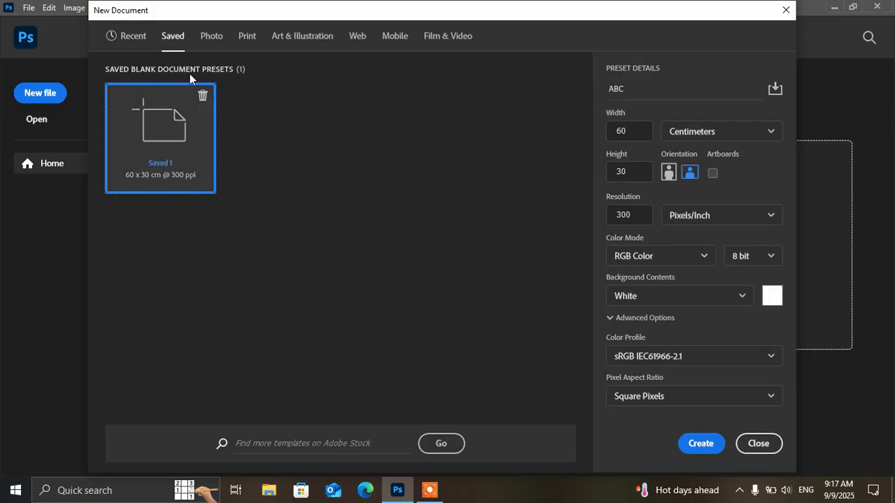
Compare the recently used document sizes with the saved blank document presets.
{"action": "left_click", "coordinate": [136, 36]}
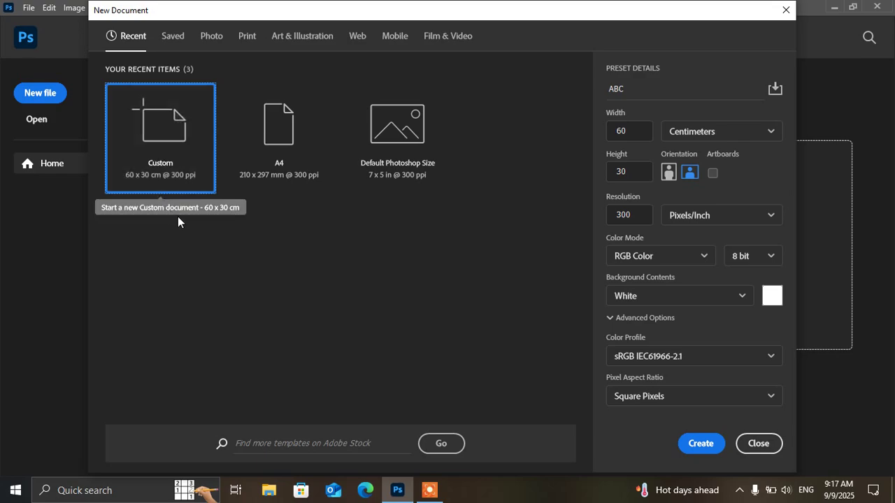
{"action": "left_click", "coordinate": [165, 43]}
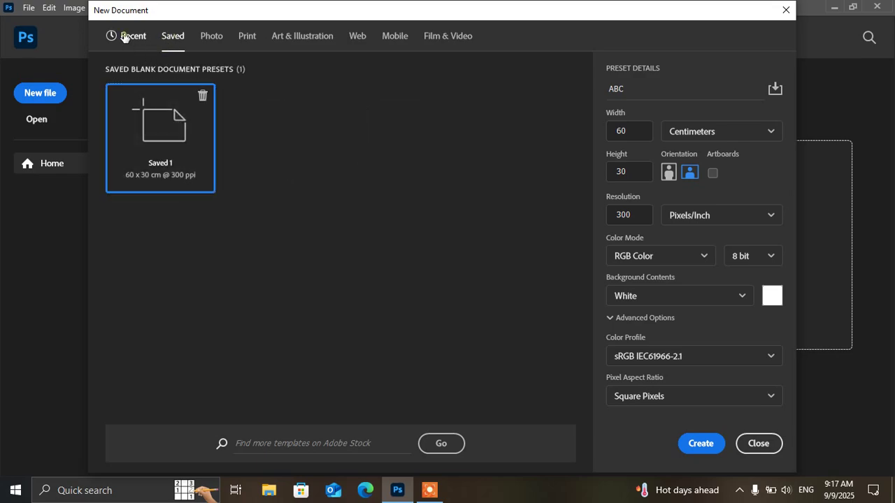
{"action": "left_click", "coordinate": [126, 36]}
{"action": "left_click", "coordinate": [168, 42]}
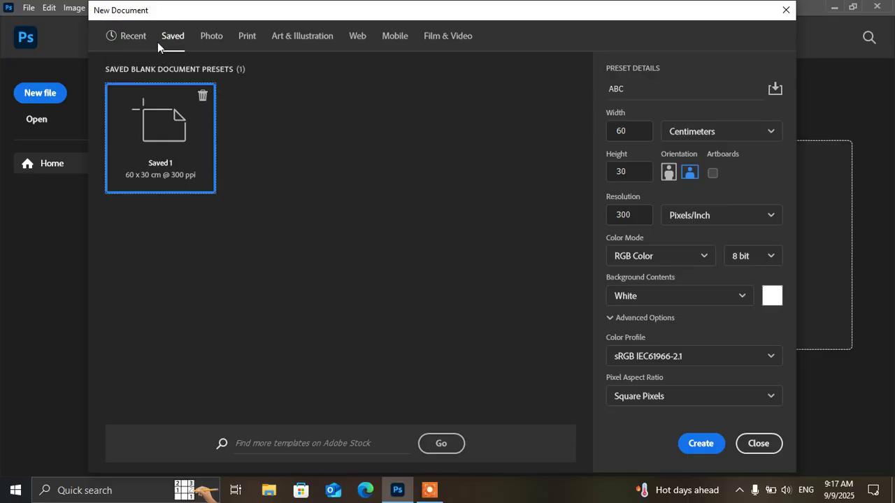
{"action": "left_click", "coordinate": [131, 39]}
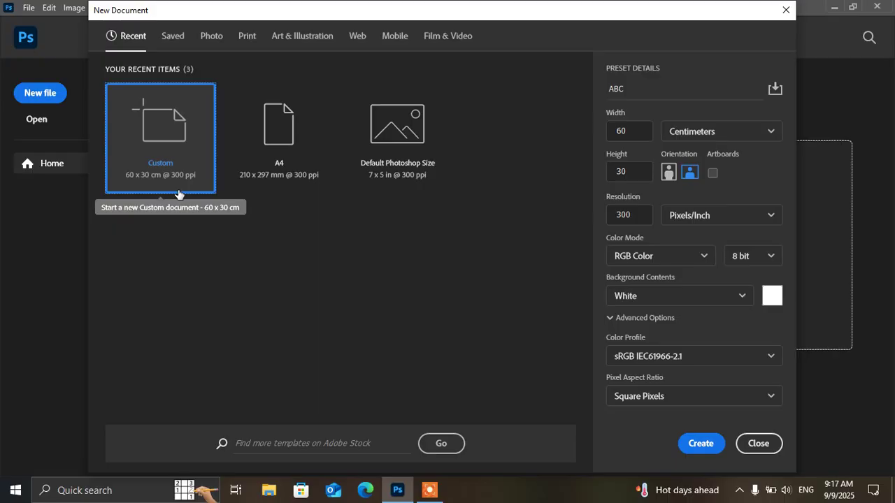
{"action": "left_click", "coordinate": [166, 42]}
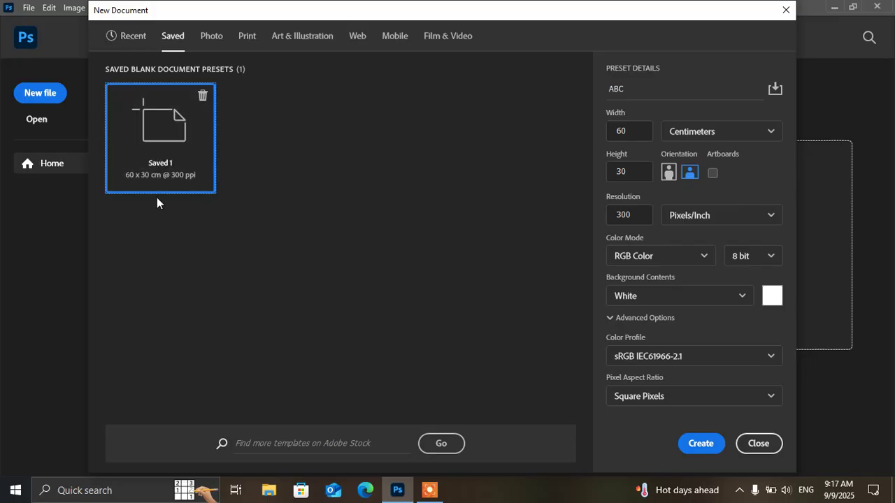
{"action": "left_click", "coordinate": [140, 36]}
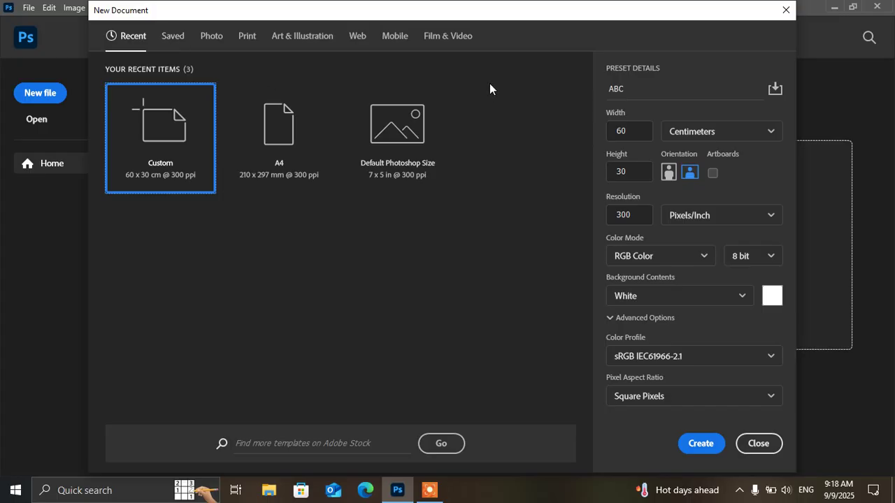
{"action": "left_click", "coordinate": [175, 38]}
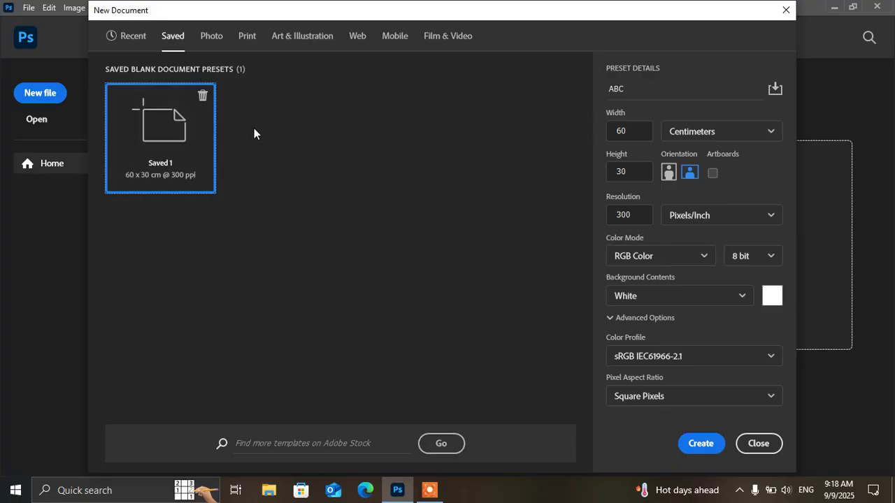
Examine the blank document presets for Photo and Print, going through the full list of print paper sizes.
{"action": "left_click", "coordinate": [212, 38]}
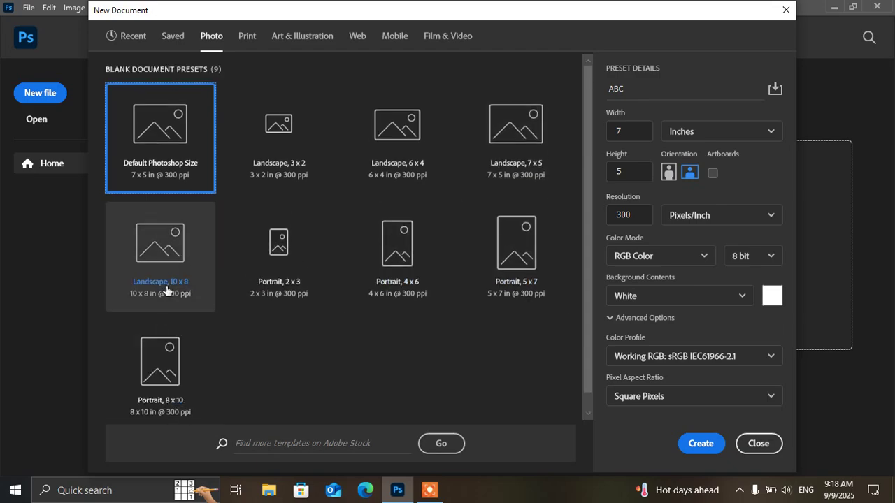
{"action": "left_click", "coordinate": [246, 39]}
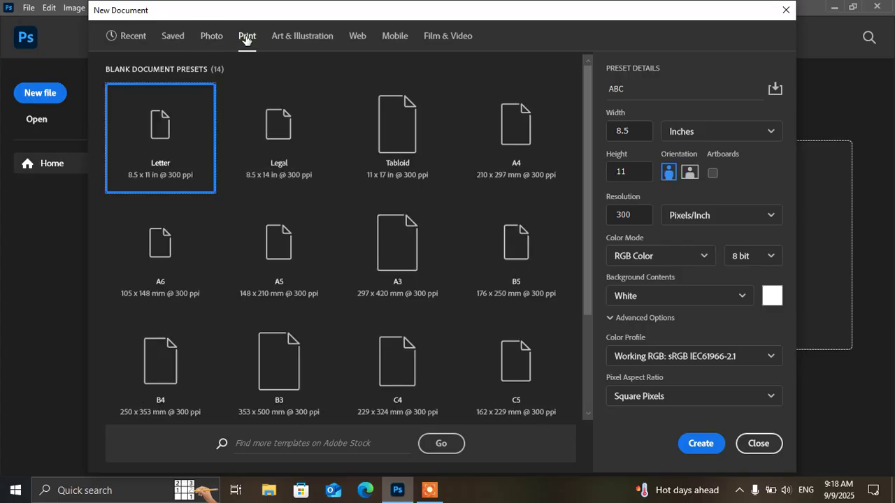
{"action": "scroll", "coordinate": [238, 248], "scroll_direction": "down", "scroll_amount": 2}
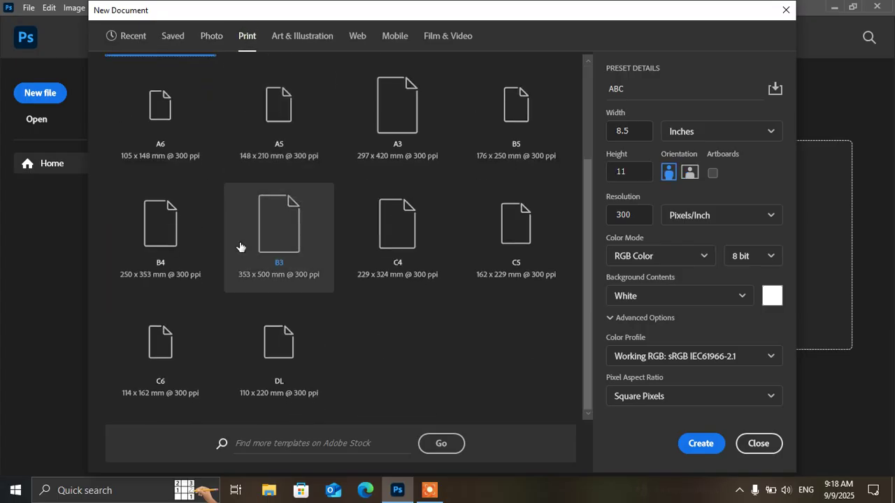
{"action": "scroll", "coordinate": [411, 319], "scroll_direction": "up", "scroll_amount": 2}
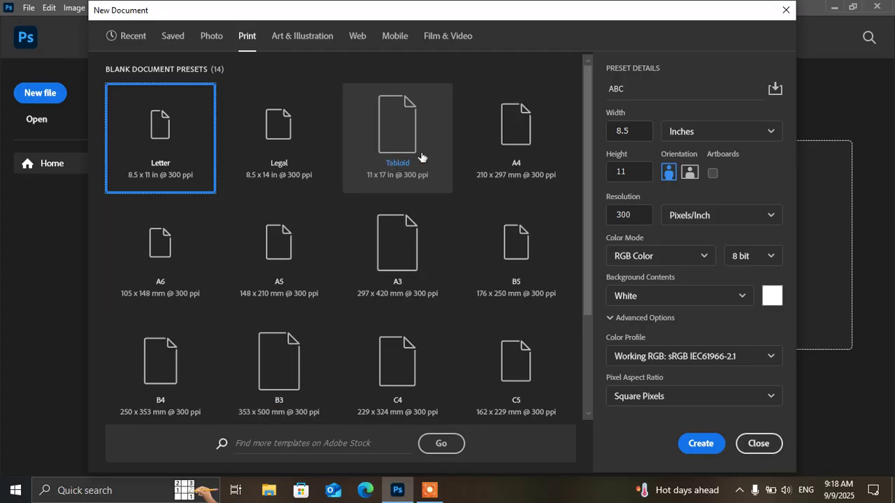
{"action": "scroll", "coordinate": [405, 294], "scroll_direction": "down", "scroll_amount": 2}
{"action": "scroll", "coordinate": [387, 316], "scroll_direction": "up", "scroll_amount": 2}
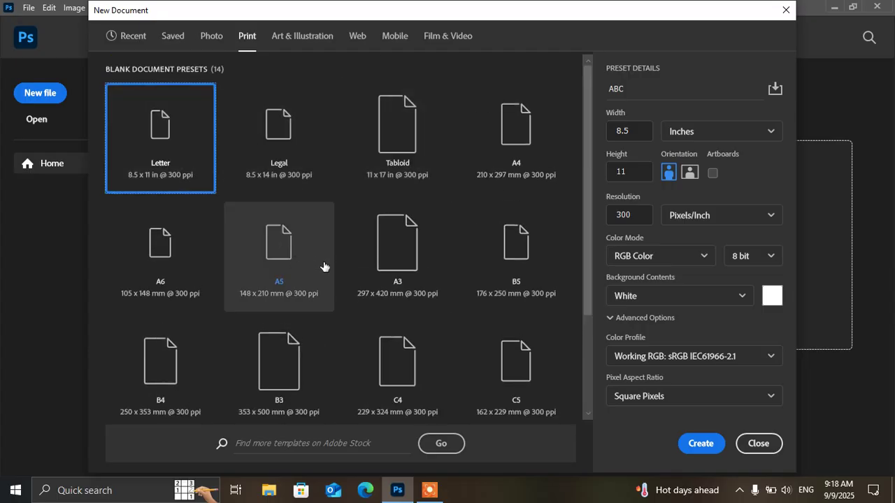
{"action": "scroll", "coordinate": [329, 264], "scroll_direction": "down", "scroll_amount": 2}
{"action": "scroll", "coordinate": [370, 323], "scroll_direction": "up", "scroll_amount": 2}
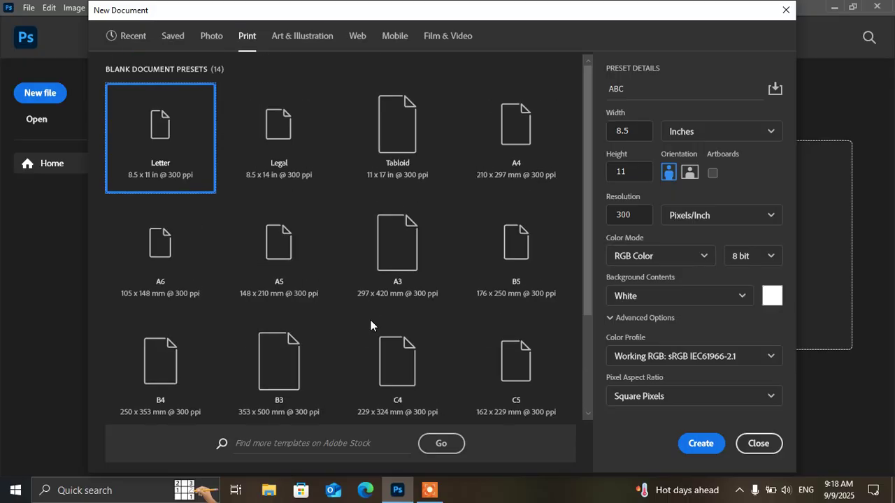
Examine the Art & Illustration, Web, Mobile and Film & Video presets, and close the document setup without creating a document.
{"action": "left_click", "coordinate": [279, 43]}
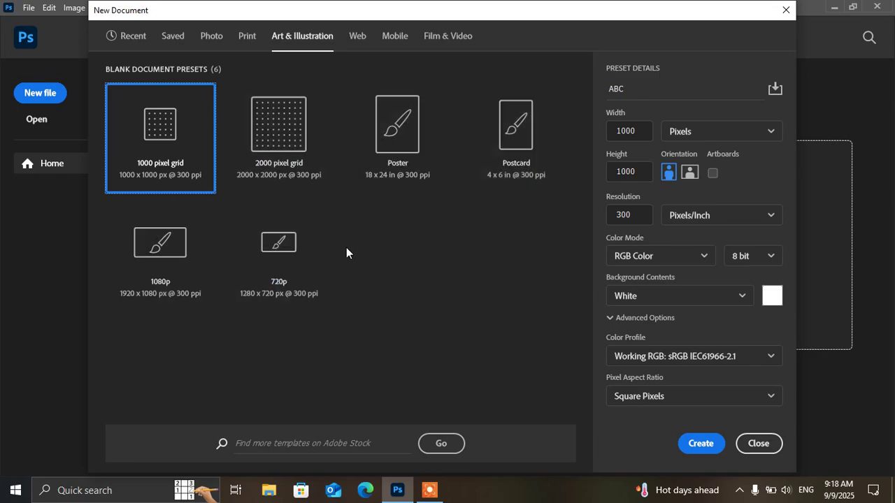
{"action": "left_click", "coordinate": [358, 42]}
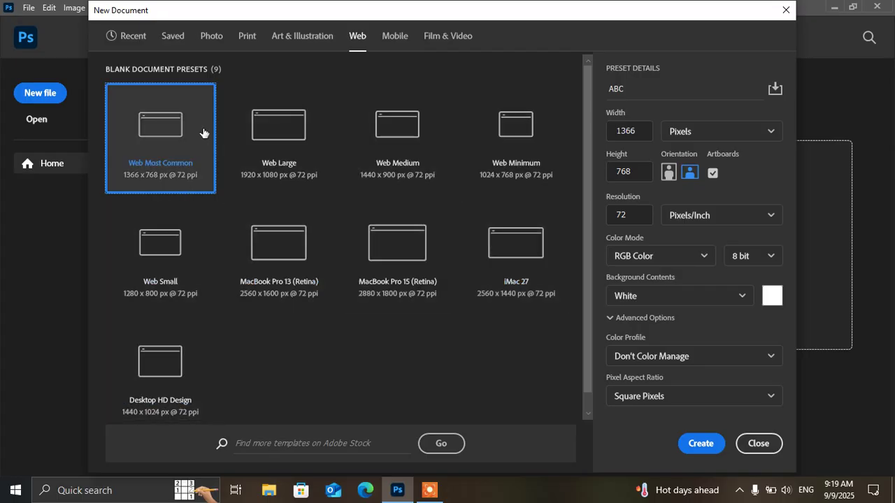
{"action": "left_click", "coordinate": [395, 37]}
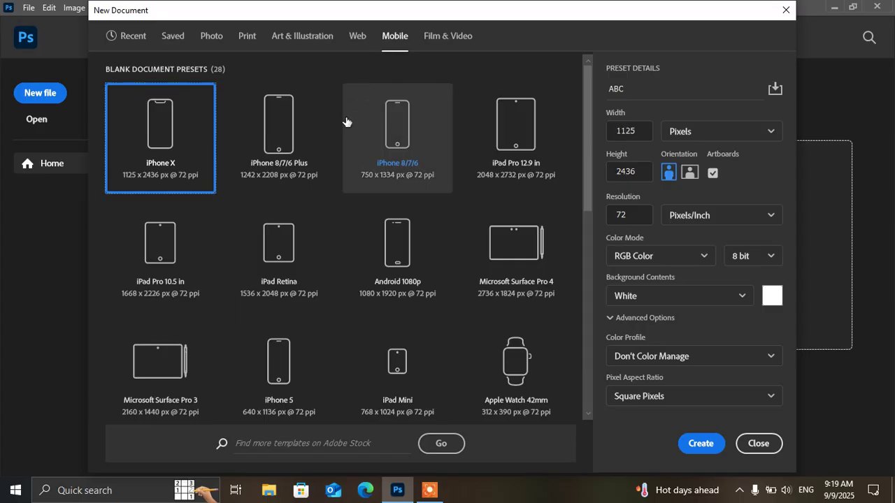
{"action": "scroll", "coordinate": [364, 210], "scroll_direction": "down", "scroll_amount": 7}
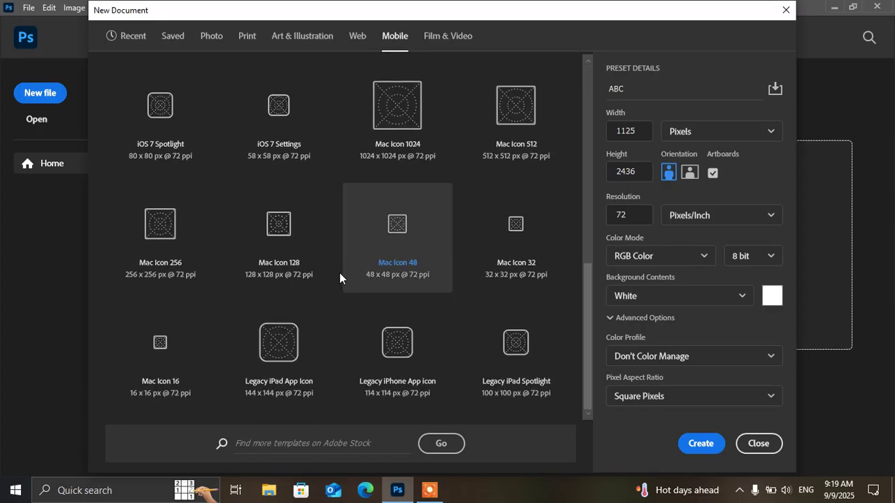
{"action": "scroll", "coordinate": [349, 256], "scroll_direction": "up", "scroll_amount": 7}
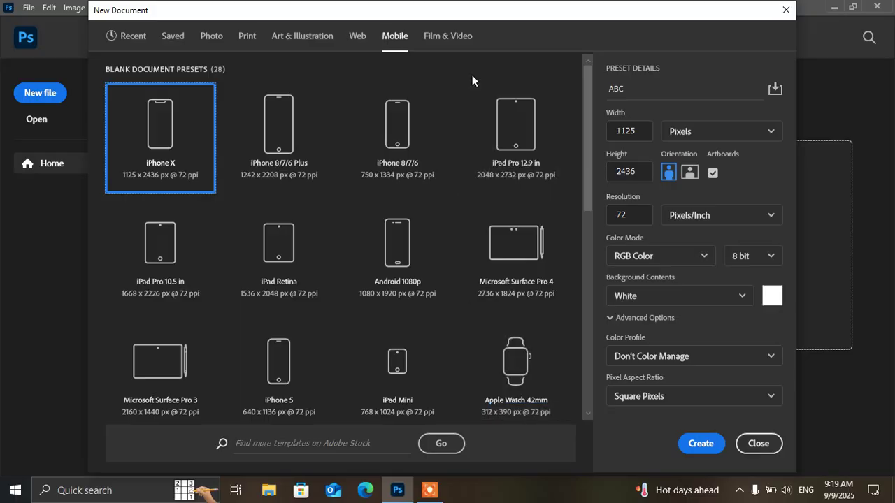
{"action": "left_click", "coordinate": [450, 37]}
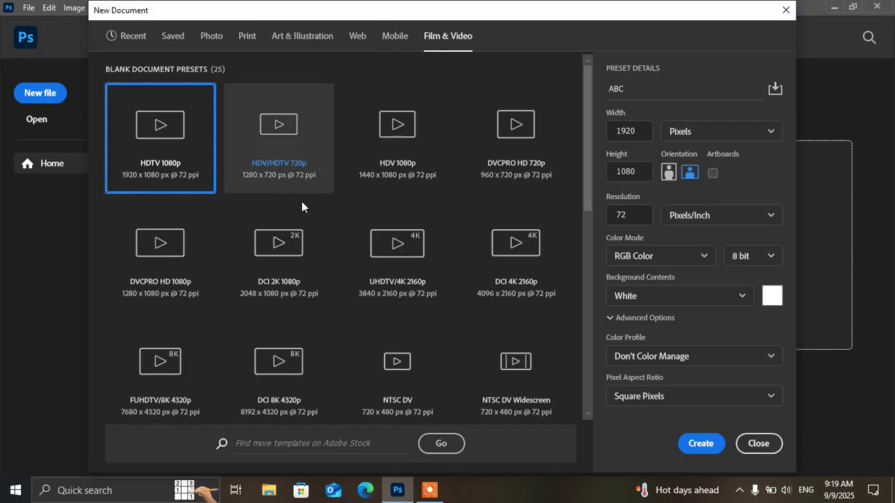
{"action": "scroll", "coordinate": [364, 284], "scroll_direction": "down", "scroll_amount": 7}
{"action": "scroll", "coordinate": [361, 273], "scroll_direction": "up", "scroll_amount": 2}
{"action": "scroll", "coordinate": [361, 273], "scroll_direction": "up", "scroll_amount": 8}
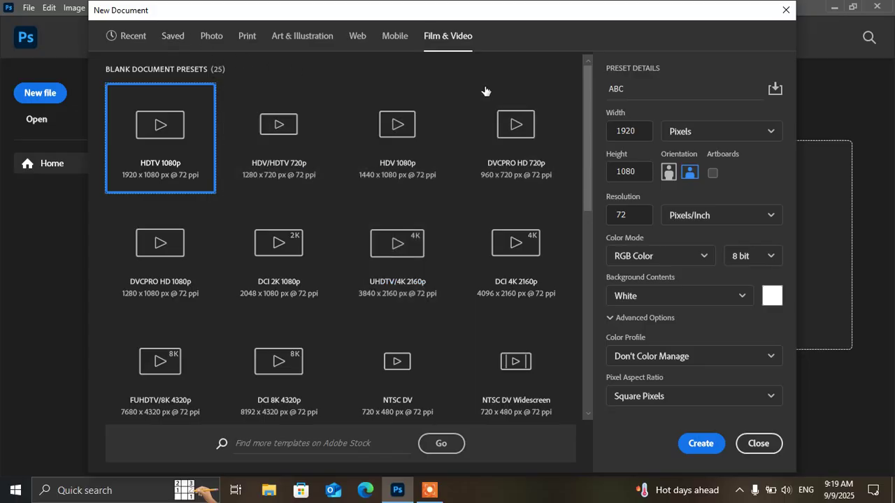
{"action": "left_click", "coordinate": [784, 12]}
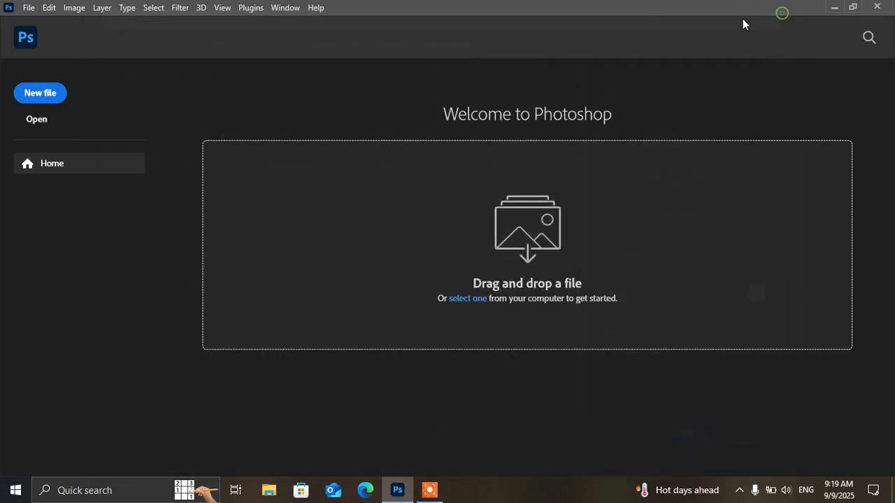
Reopen the new document setup to review the Recent, Saved and Photo presets, and close it without creating a document.
{"action": "left_click", "coordinate": [28, 7]}
{"action": "left_click", "coordinate": [54, 22]}
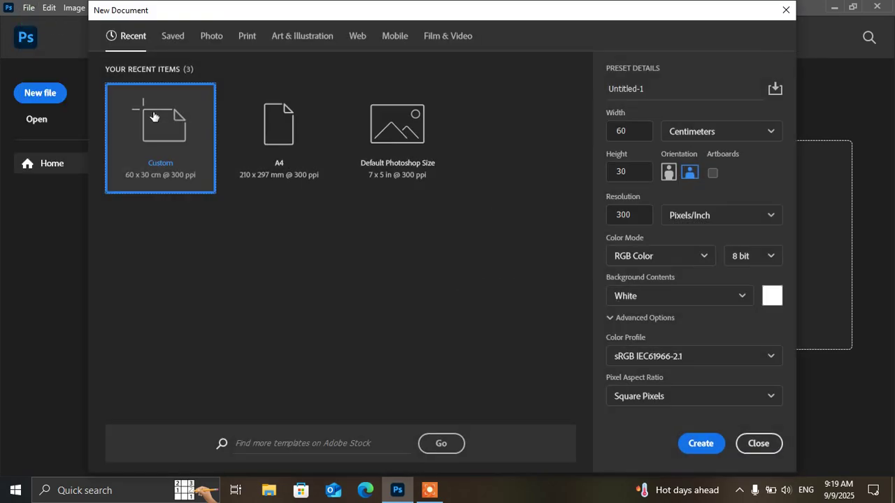
{"action": "left_click", "coordinate": [174, 35]}
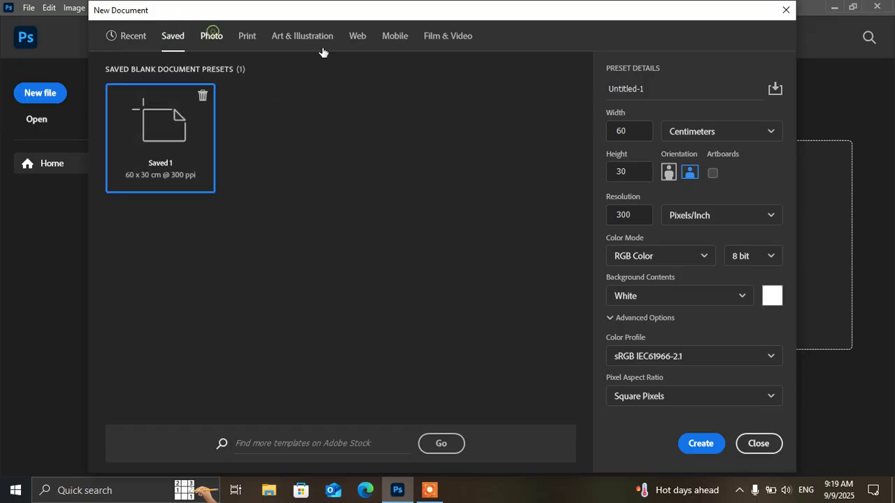
{"action": "left_click", "coordinate": [212, 35]}
{"action": "left_click", "coordinate": [786, 10]}
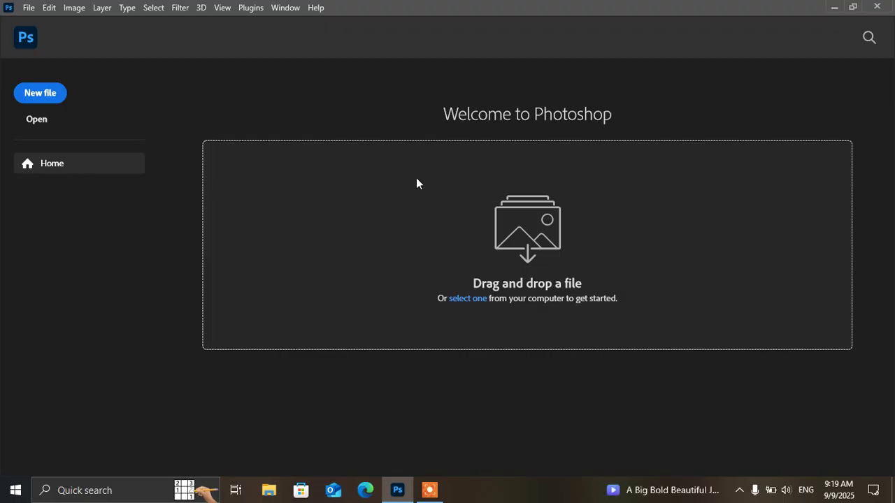
Open the recent file Dark Green Modern Tutorial YouTube Thumbnail from File Explorer as a document in Photoshop.
{"action": "left_click", "coordinate": [269, 490]}
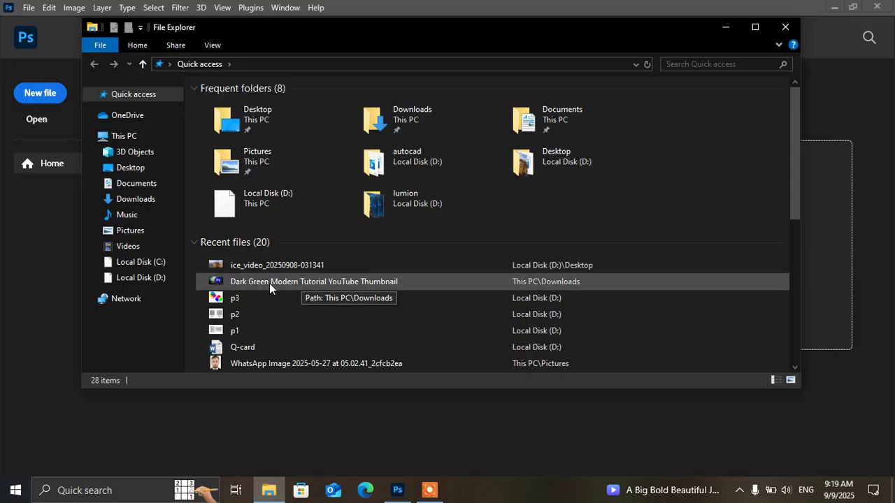
{"action": "left_click_drag", "start_coordinate": [269, 278], "coordinate": [844, 301]}
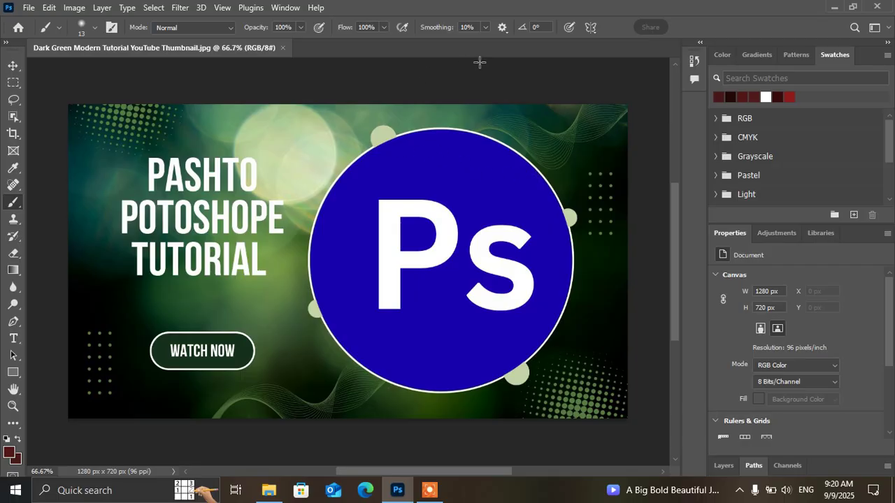
Display the Color panel and change the background color to a very dark green.
{"action": "left_click", "coordinate": [730, 56]}
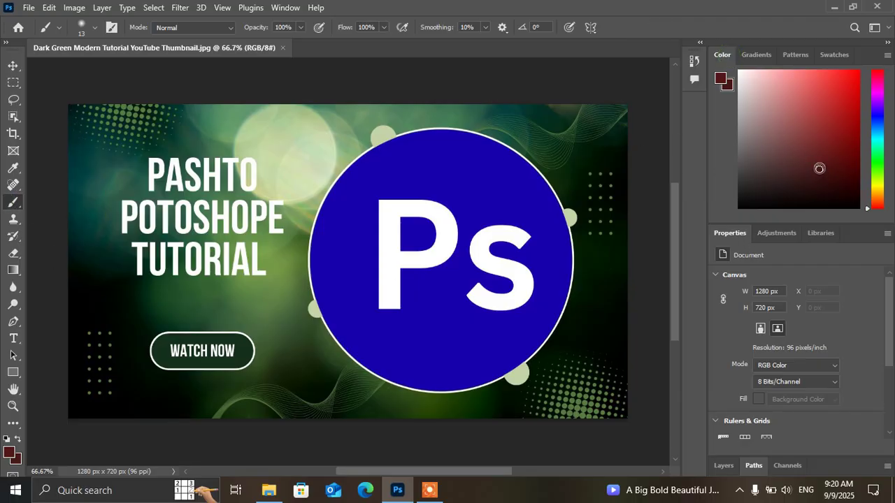
{"action": "left_click", "coordinate": [847, 197]}
{"action": "left_click", "coordinate": [878, 173]}
Paint three freehand 13 px brush strokes in dark red over the Ps logo.
{"action": "mouse_move", "coordinate": [467, 188]}
{"action": "left_mouse_down"}
{"action": "mouse_move", "coordinate": [415, 180]}
{"action": "mouse_move", "coordinate": [361, 203]}
{"action": "mouse_move", "coordinate": [348, 279]}
{"action": "mouse_move", "coordinate": [358, 322]}
{"action": "mouse_move", "coordinate": [383, 334]}
{"action": "mouse_move", "coordinate": [423, 305]}
{"action": "mouse_move", "coordinate": [442, 232]}
{"action": "mouse_move", "coordinate": [476, 209]}
{"action": "mouse_move", "coordinate": [506, 220]}
{"action": "mouse_move", "coordinate": [504, 269]}
{"action": "mouse_move", "coordinate": [471, 277]}
{"action": "mouse_move", "coordinate": [404, 228]}
{"action": "mouse_move", "coordinate": [363, 234]}
{"action": "mouse_move", "coordinate": [380, 274]}
{"action": "left_mouse_up"}
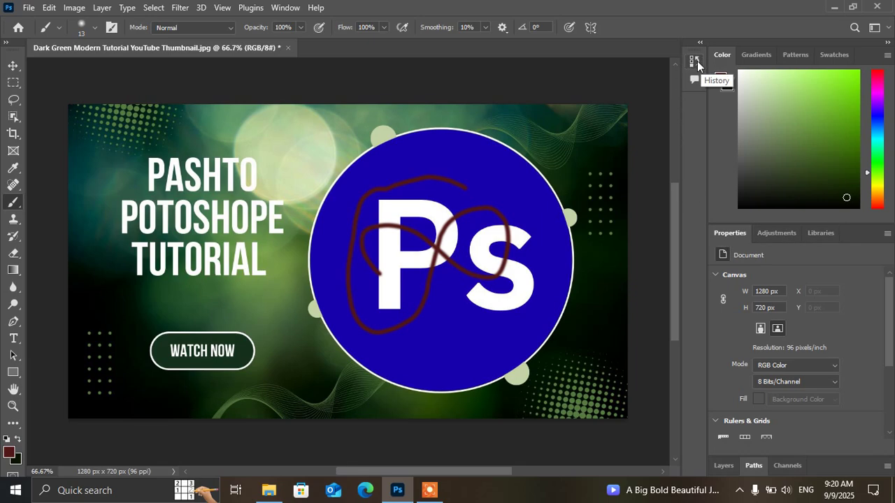
{"action": "mouse_move", "coordinate": [458, 183]}
{"action": "left_mouse_down"}
{"action": "mouse_move", "coordinate": [497, 181]}
{"action": "mouse_move", "coordinate": [525, 202]}
{"action": "mouse_move", "coordinate": [536, 286]}
{"action": "mouse_move", "coordinate": [524, 318]}
{"action": "left_mouse_up"}
{"action": "left_click_drag", "start_coordinate": [467, 309], "coordinate": [422, 362]}
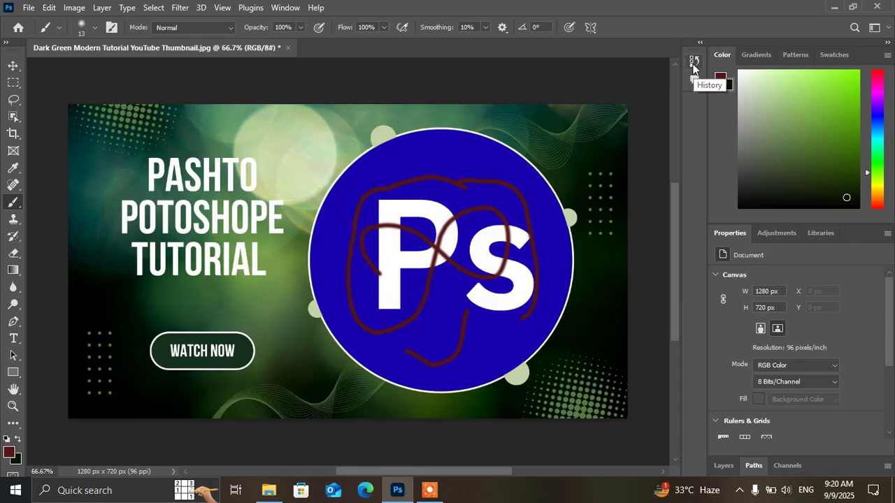
Step back through the document history to the Open state to remove the brush strokes, and collapse the history list.
{"action": "left_click", "coordinate": [693, 65]}
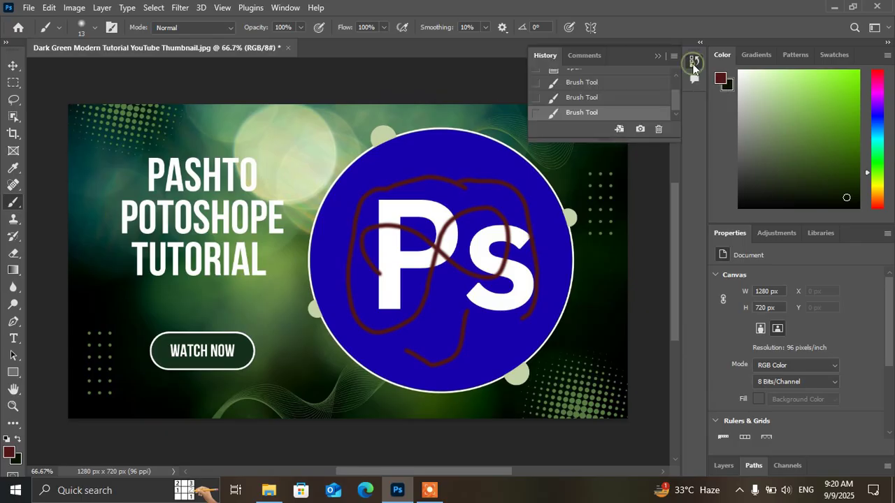
{"action": "left_click", "coordinate": [593, 102]}
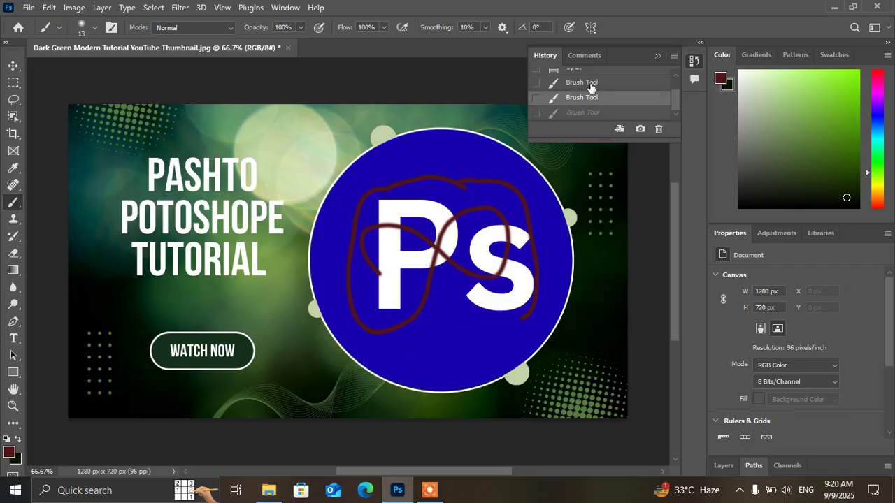
{"action": "left_click", "coordinate": [590, 83]}
{"action": "scroll", "coordinate": [591, 87], "scroll_direction": "up", "scroll_amount": 1}
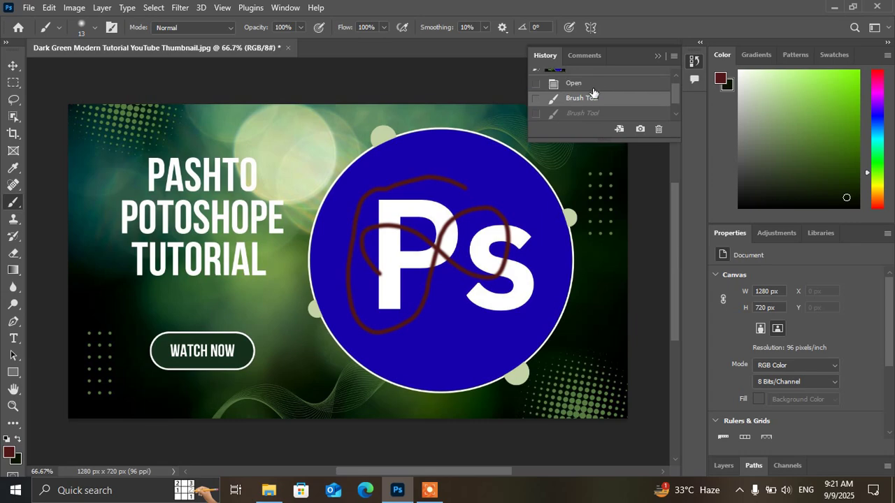
{"action": "left_click", "coordinate": [593, 84]}
{"action": "scroll", "coordinate": [600, 93], "scroll_direction": "up", "scroll_amount": 1}
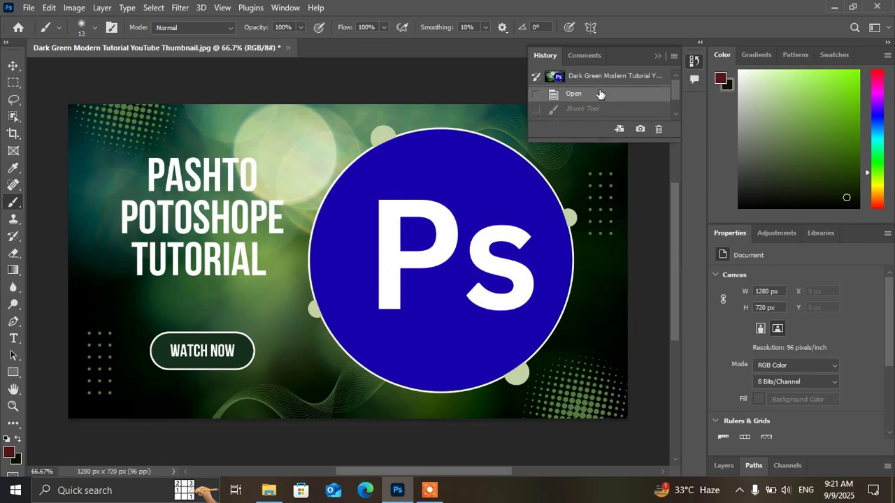
{"action": "scroll", "coordinate": [597, 97], "scroll_direction": "down", "scroll_amount": 2}
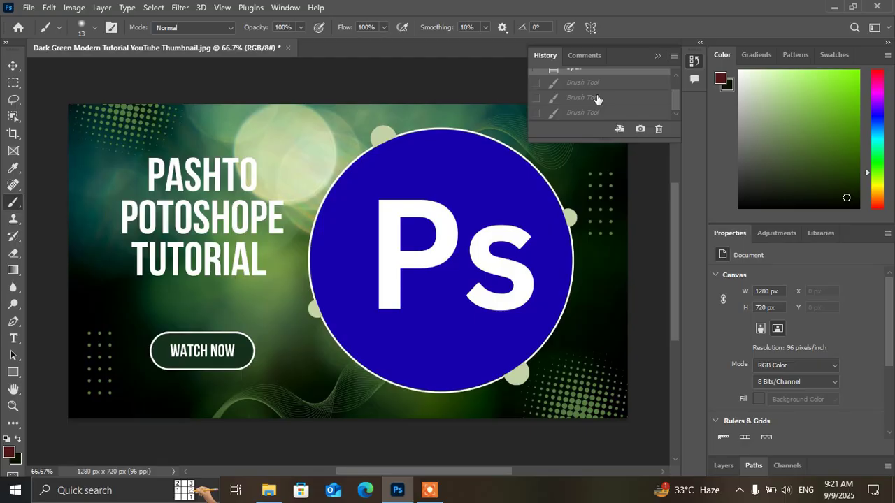
{"action": "scroll", "coordinate": [597, 98], "scroll_direction": "up", "scroll_amount": 2}
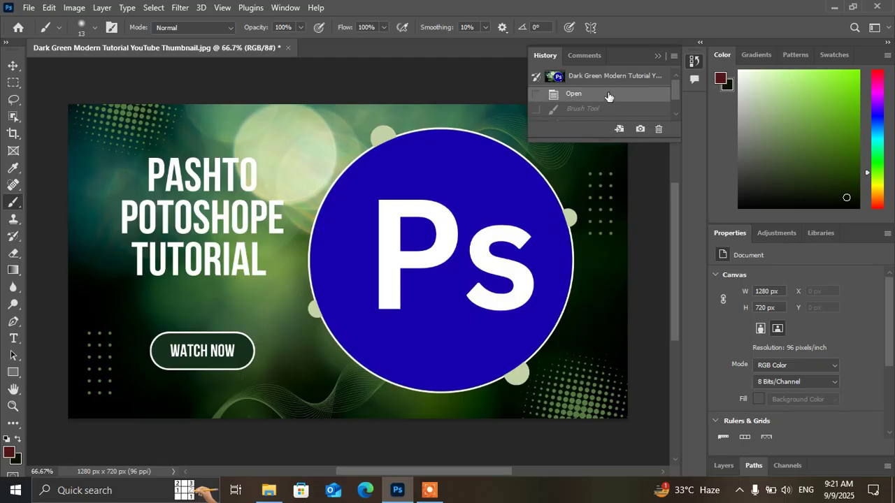
{"action": "scroll", "coordinate": [604, 105], "scroll_direction": "down", "scroll_amount": 2}
{"action": "left_click", "coordinate": [659, 58]}
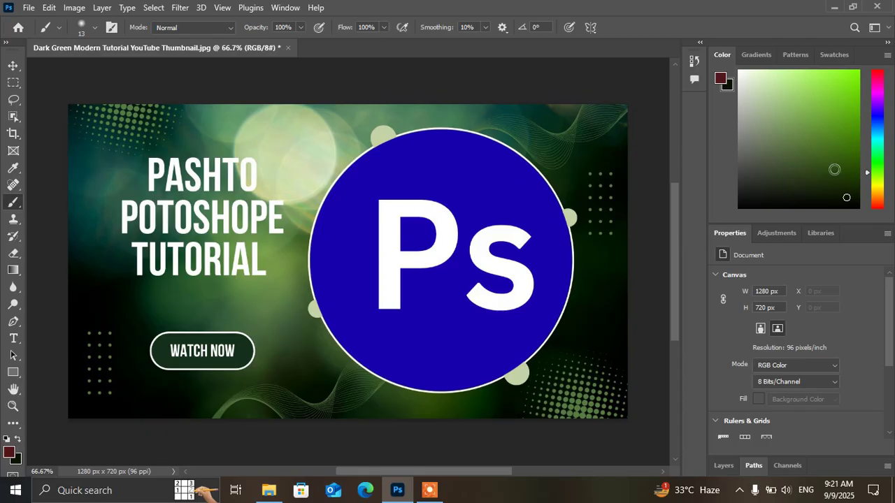
Examine the document properties, the Layers list, and the Adjustments and Libraries panels.
{"action": "scroll", "coordinate": [736, 338], "scroll_direction": "down", "scroll_amount": 5}
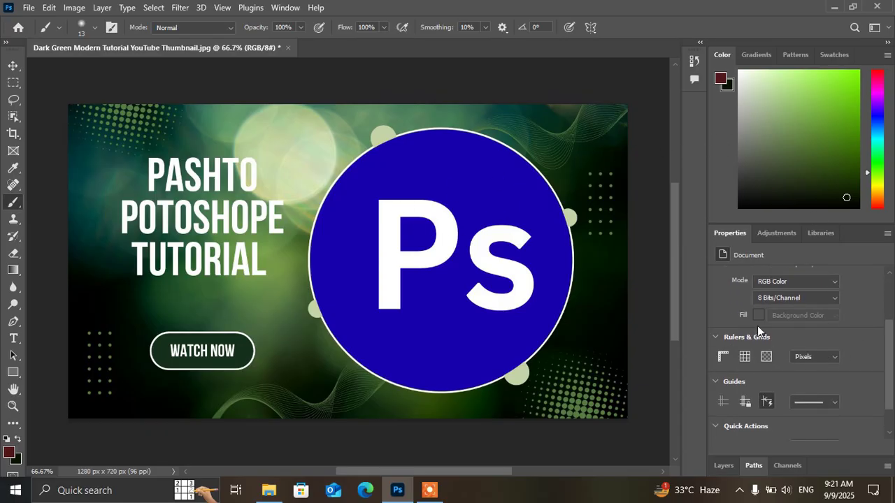
{"action": "left_click", "coordinate": [717, 466]}
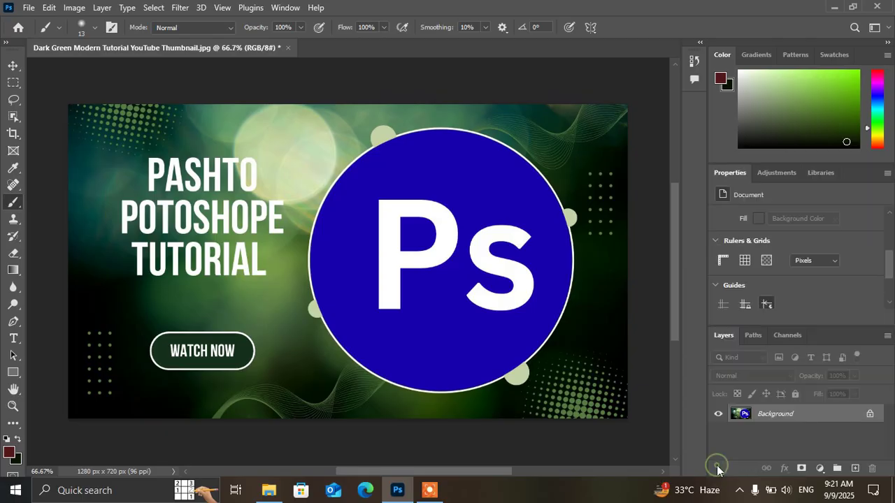
{"action": "left_click", "coordinate": [777, 172]}
{"action": "left_click", "coordinate": [823, 173]}
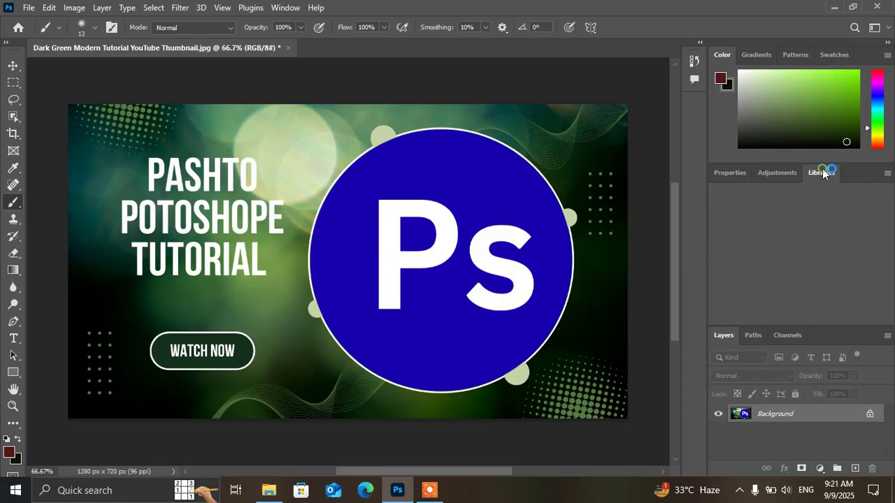
{"action": "left_click", "coordinate": [766, 176]}
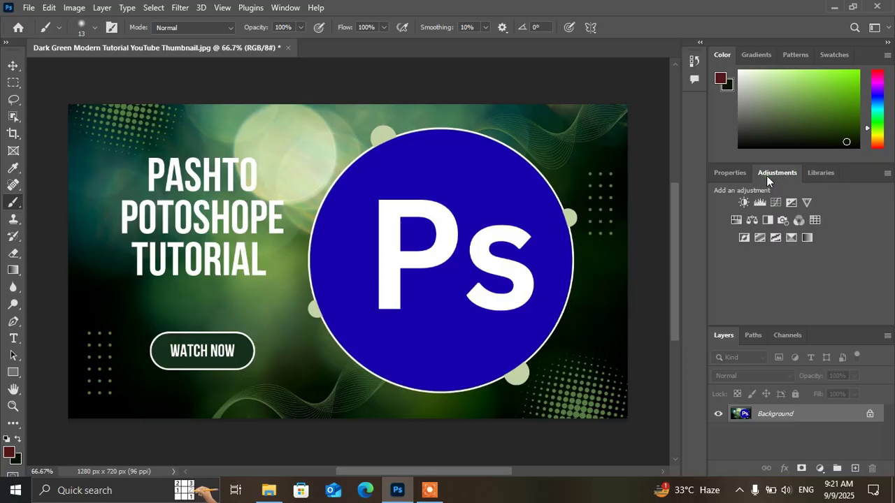
{"action": "left_click", "coordinate": [749, 177]}
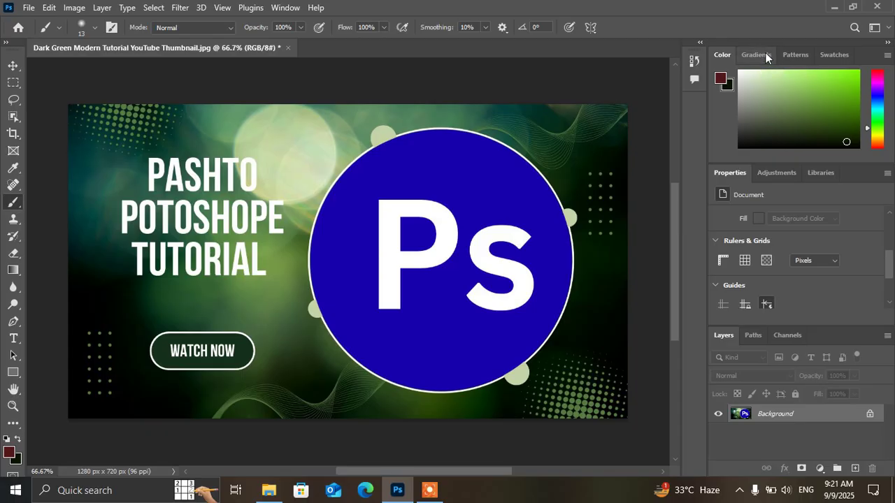
Place Patterns before Gradients in the Color group with Swatches shown, and widen the History and Comments column to show labels.
{"action": "left_click", "coordinate": [748, 55]}
{"action": "mouse_move", "coordinate": [796, 55]}
{"action": "left_mouse_down"}
{"action": "mouse_move", "coordinate": [791, 88]}
{"action": "mouse_move", "coordinate": [746, 179]}
{"action": "mouse_move", "coordinate": [674, 123]}
{"action": "mouse_move", "coordinate": [788, 54]}
{"action": "left_mouse_up"}
{"action": "mouse_move", "coordinate": [862, 52]}
{"action": "left_mouse_down"}
{"action": "mouse_move", "coordinate": [787, 71]}
{"action": "mouse_move", "coordinate": [849, 58]}
{"action": "left_mouse_up"}
{"action": "left_click_drag", "start_coordinate": [793, 52], "coordinate": [738, 55]}
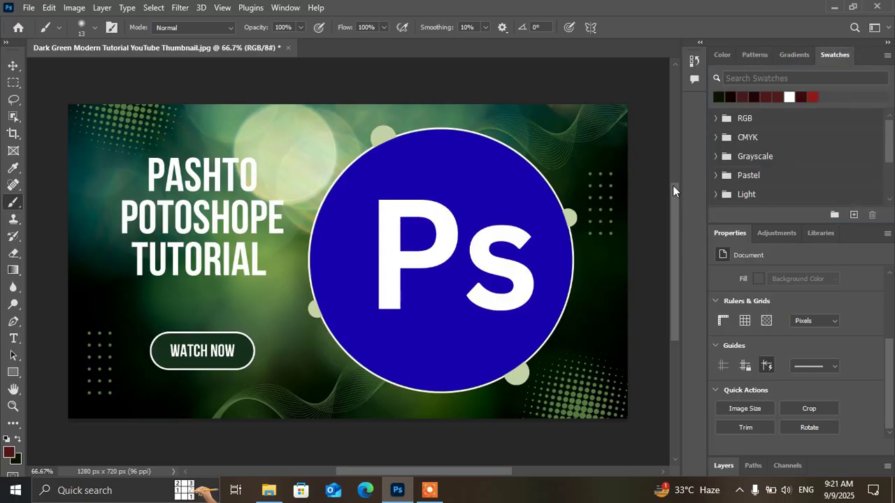
{"action": "left_click_drag", "start_coordinate": [682, 144], "coordinate": [614, 134]}
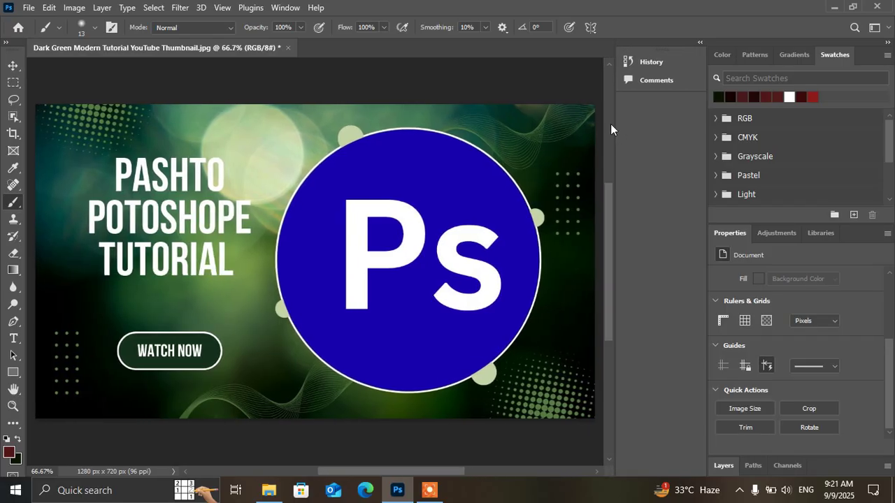
{"action": "left_click_drag", "start_coordinate": [613, 116], "coordinate": [655, 127]}
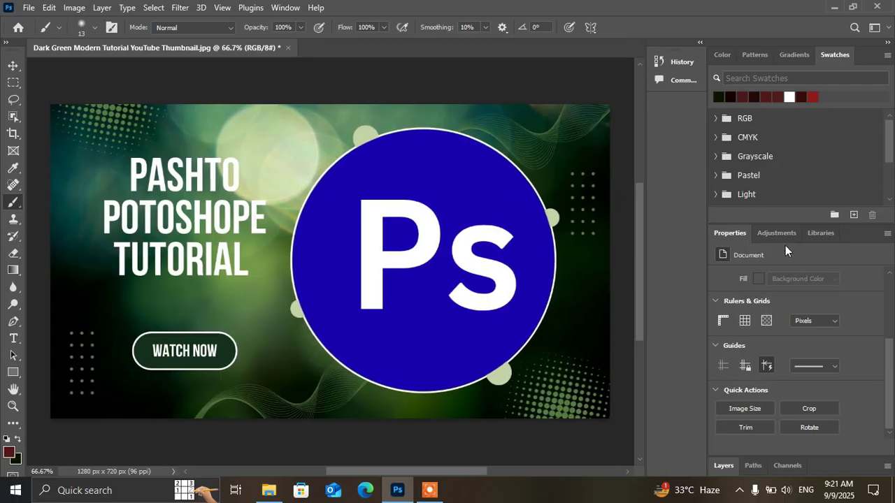
Separate Adjustments into its own group above Properties, and move Paths into its own column and back after Channels in the Layers group.
{"action": "left_click_drag", "start_coordinate": [779, 232], "coordinate": [848, 232]}
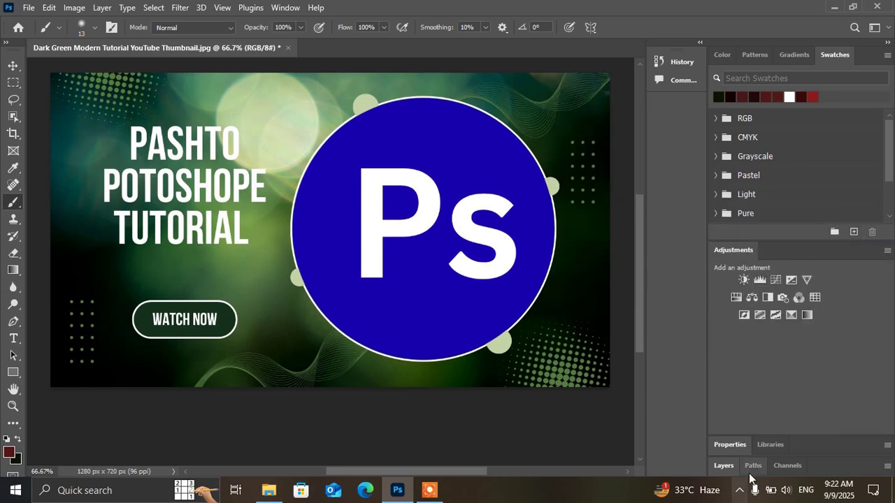
{"action": "left_click_drag", "start_coordinate": [753, 466], "coordinate": [642, 65]}
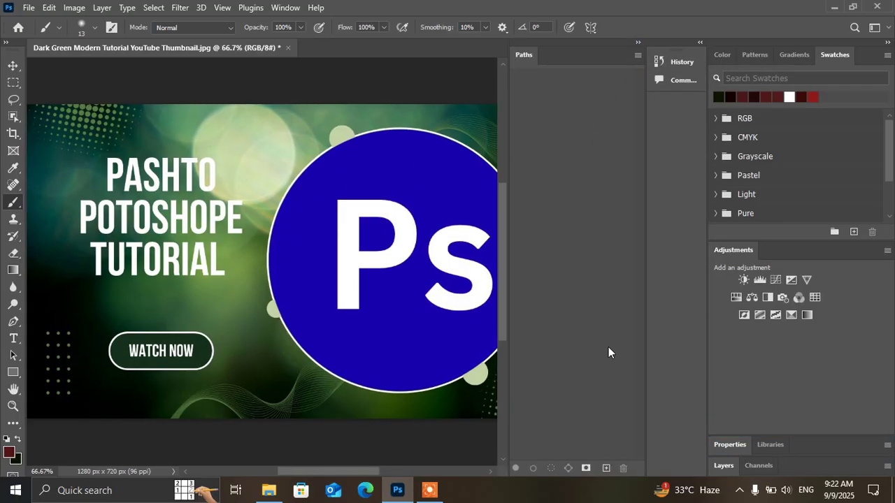
{"action": "left_click_drag", "start_coordinate": [580, 60], "coordinate": [858, 468]}
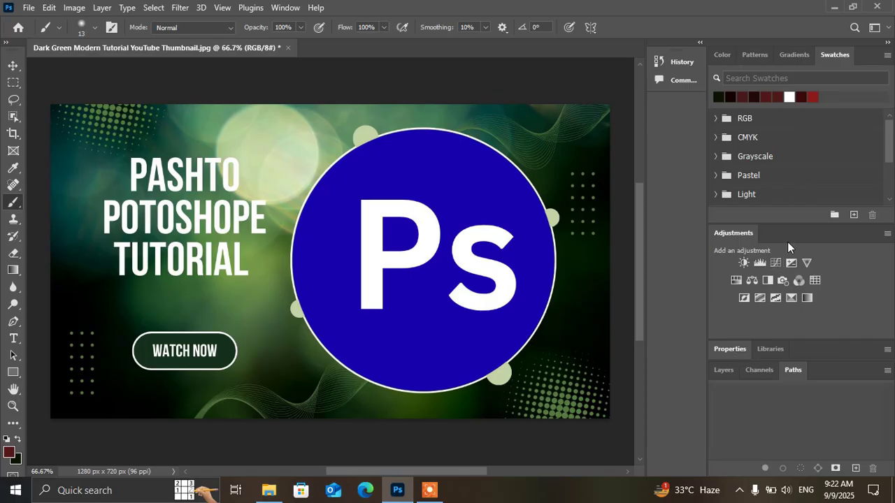
Display the Brushes and Brush Settings panels and dock them in the group with Properties and Libraries.
{"action": "left_click", "coordinate": [288, 8]}
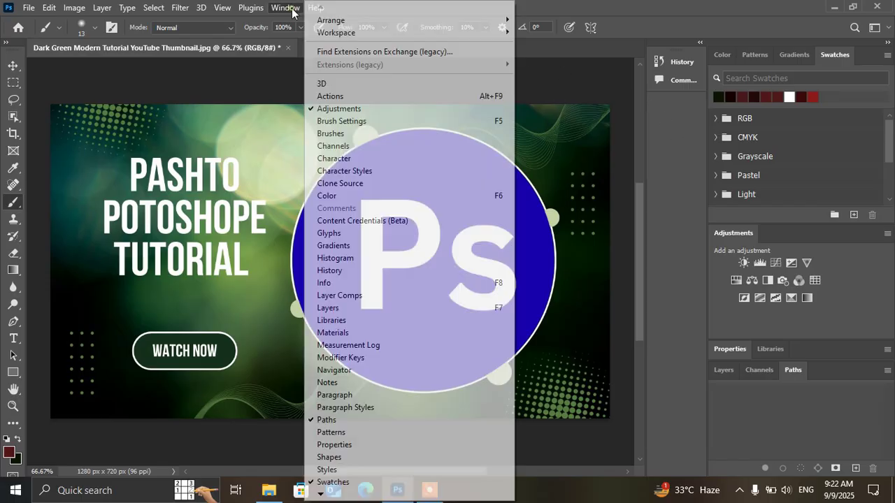
{"action": "left_click", "coordinate": [354, 133]}
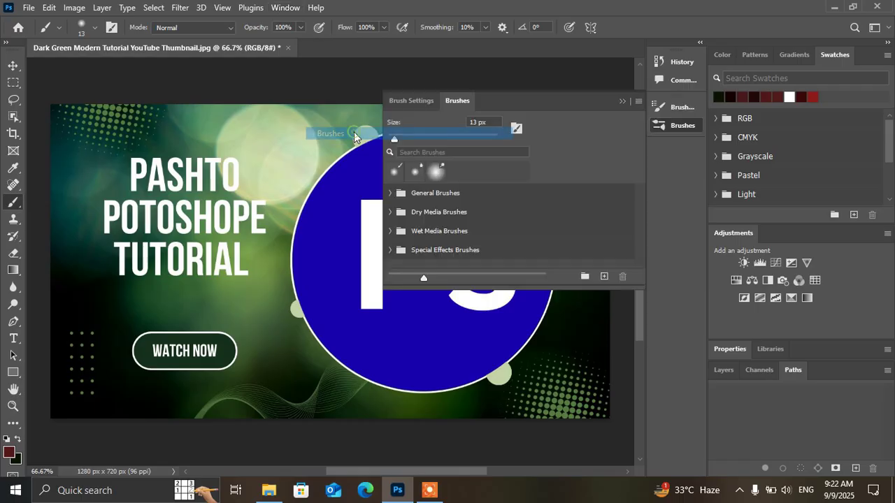
{"action": "mouse_move", "coordinate": [532, 106]}
{"action": "left_mouse_down"}
{"action": "mouse_move", "coordinate": [636, 142]}
{"action": "mouse_move", "coordinate": [849, 368]}
{"action": "mouse_move", "coordinate": [846, 355]}
{"action": "left_mouse_up"}
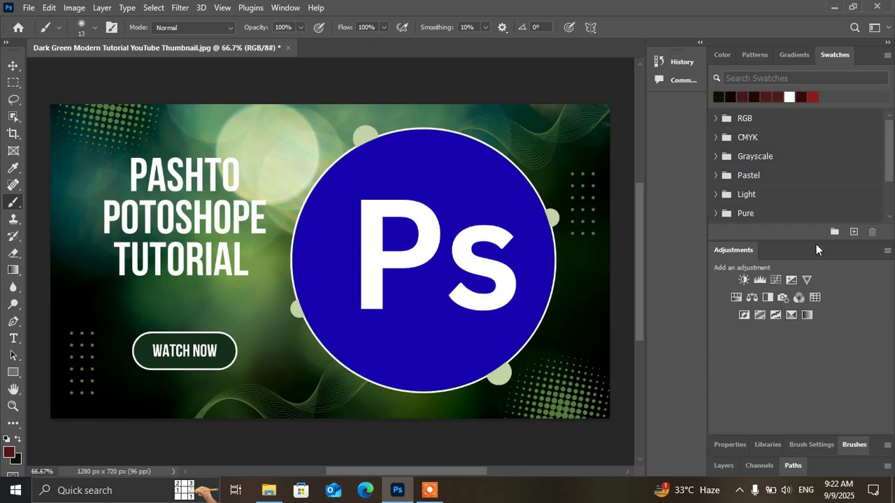
{"action": "left_click", "coordinate": [294, 10]}
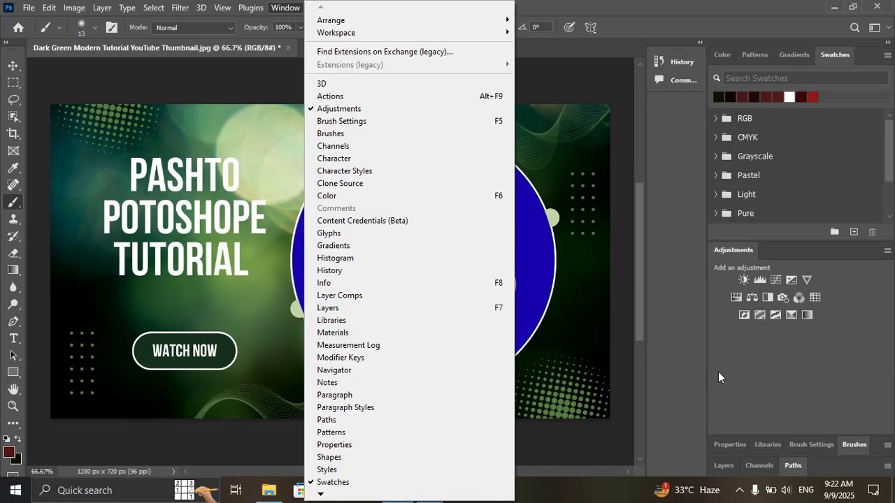
{"action": "left_click", "coordinate": [736, 369]}
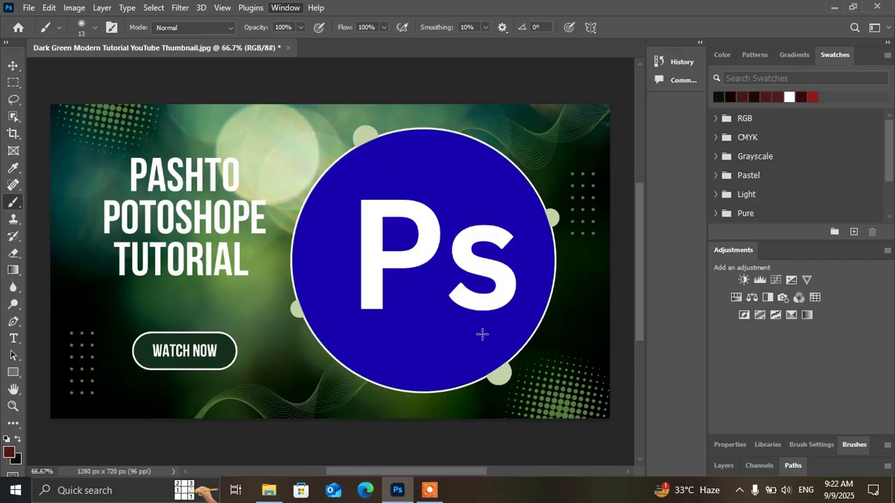
{"action": "left_click", "coordinate": [290, 9]}
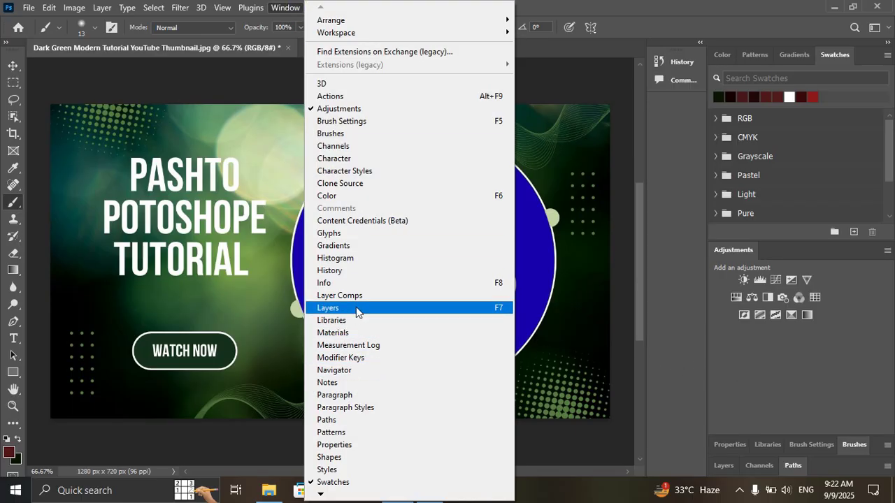
{"action": "left_click", "coordinate": [509, 307]}
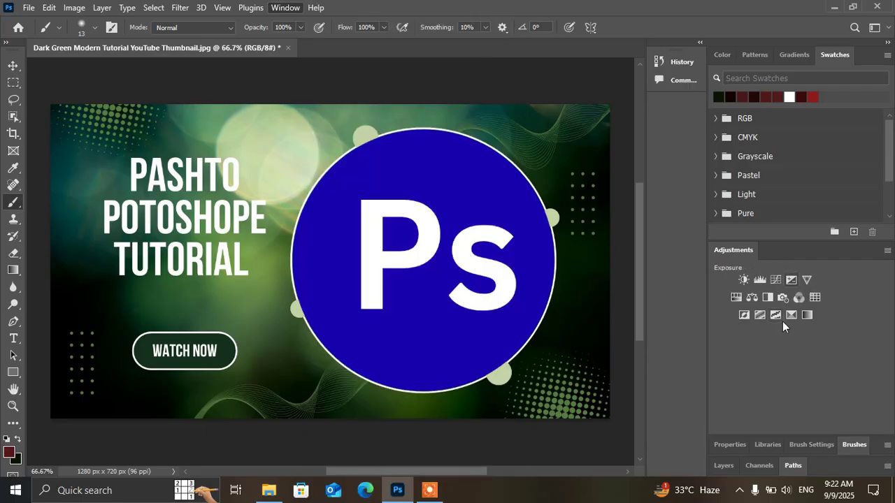
Expand the Layers, Libraries and Brush Settings panels in turn to check their contents.
{"action": "left_click", "coordinate": [725, 466]}
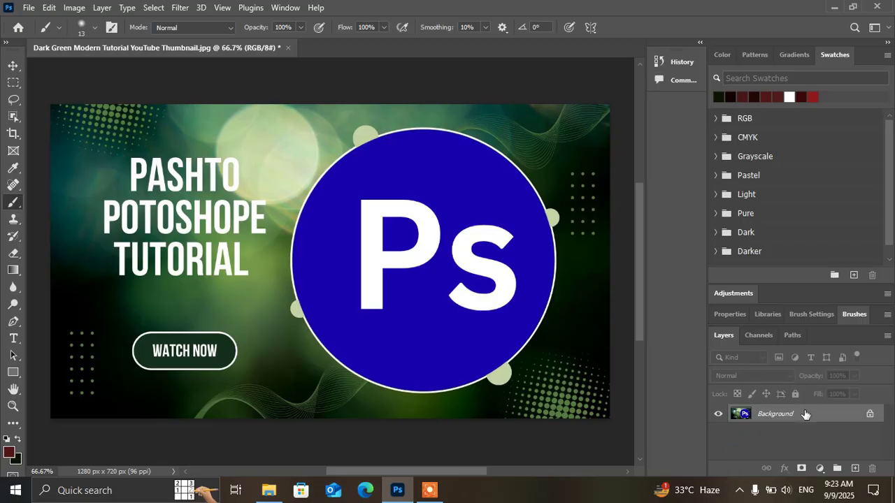
{"action": "left_click", "coordinate": [756, 316]}
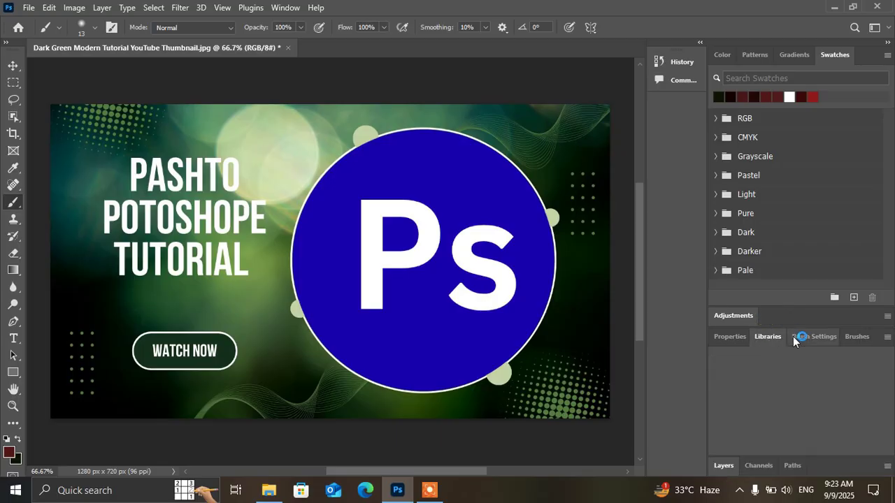
{"action": "left_click", "coordinate": [793, 339]}
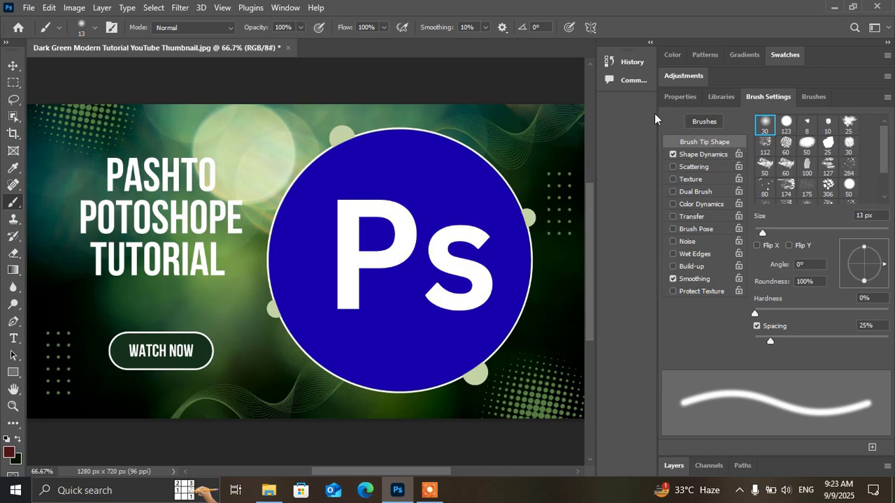
Expand the collapsed History and Comments column and dock both panels in the group with Layers, Channels and Paths.
{"action": "mouse_move", "coordinate": [654, 113]}
{"action": "left_mouse_down"}
{"action": "mouse_move", "coordinate": [634, 126]}
{"action": "mouse_move", "coordinate": [675, 127]}
{"action": "left_mouse_up"}
{"action": "left_click", "coordinate": [649, 47]}
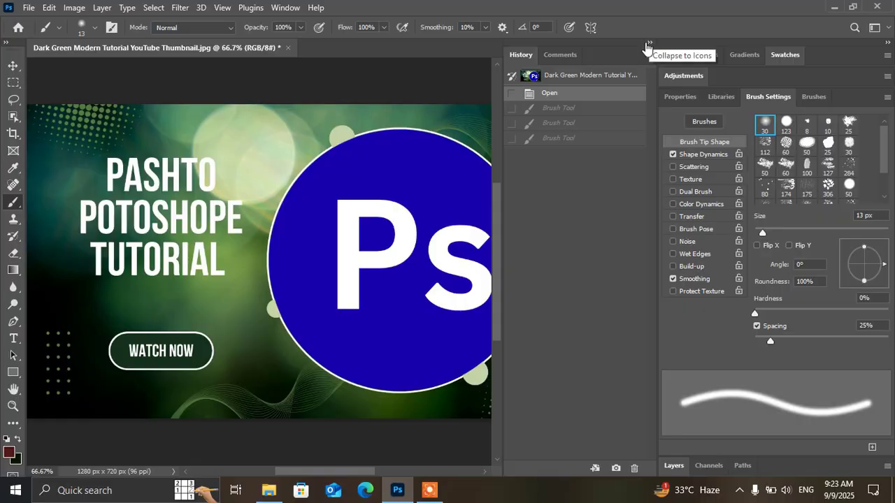
{"action": "left_click_drag", "start_coordinate": [606, 49], "coordinate": [820, 466]}
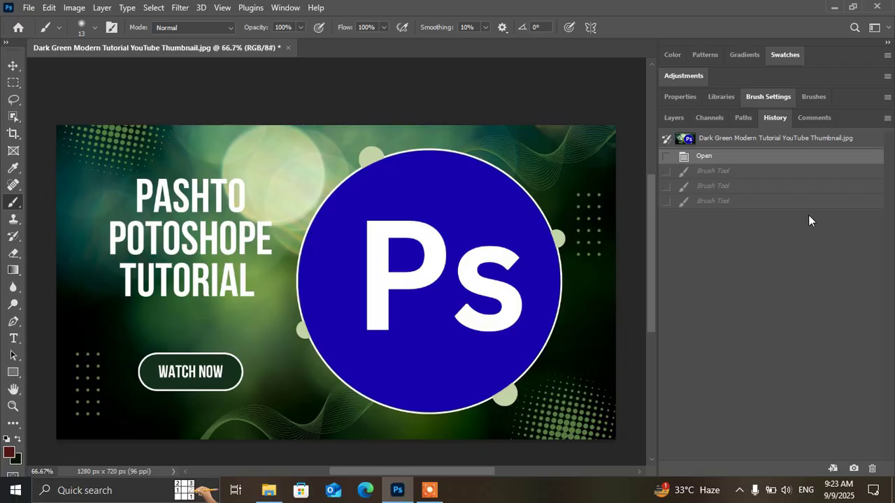
Restore the three brush strokes one after another from the image's history states.
{"action": "left_click", "coordinate": [727, 175]}
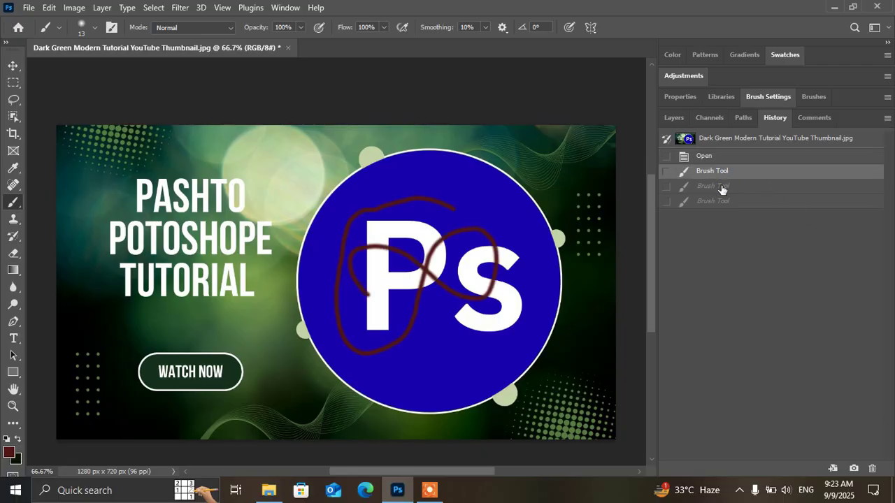
{"action": "left_click", "coordinate": [724, 186]}
{"action": "left_click", "coordinate": [724, 201]}
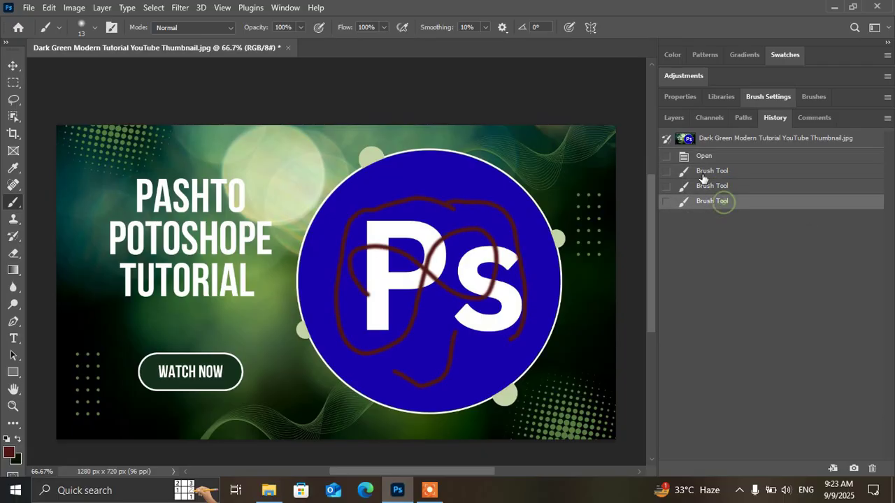
Switch through the Paths, History and Properties panels, then bring Libraries and Layers to the front of their groups.
{"action": "left_click", "coordinate": [734, 117]}
{"action": "left_click", "coordinate": [729, 117]}
{"action": "left_click", "coordinate": [745, 119]}
{"action": "left_click", "coordinate": [773, 117]}
{"action": "left_click", "coordinate": [695, 99]}
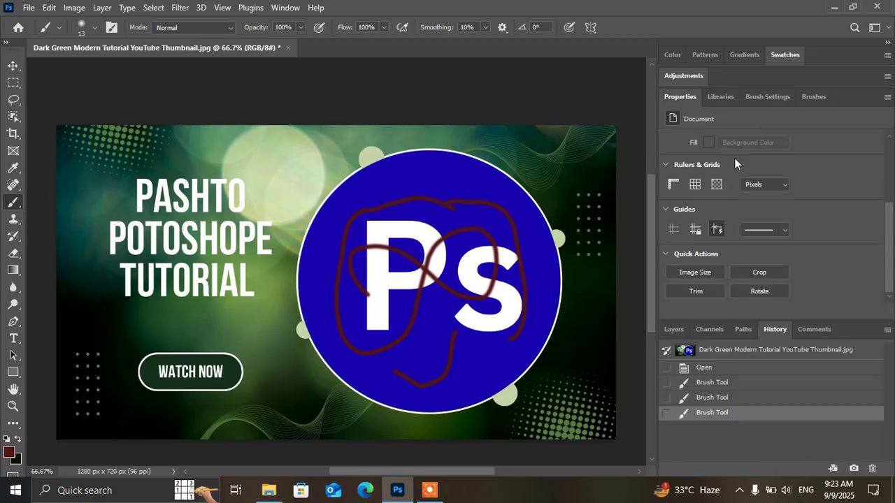
{"action": "left_click", "coordinate": [721, 98]}
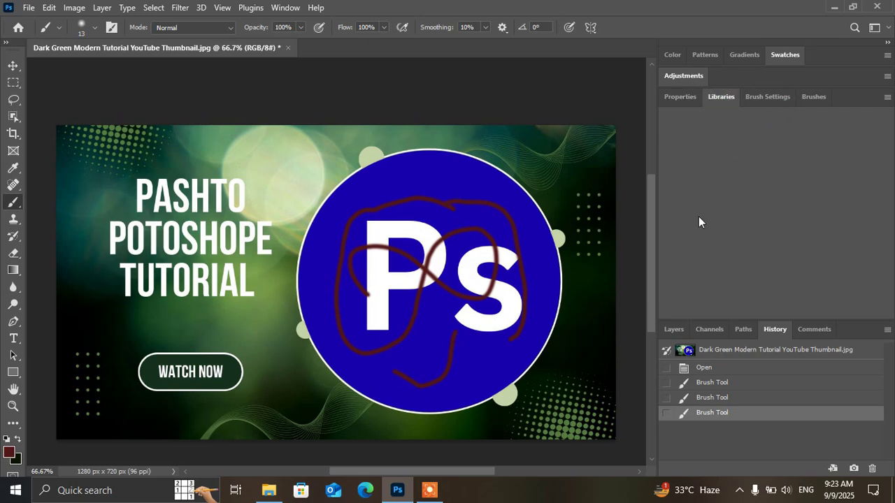
{"action": "scroll", "coordinate": [707, 347], "scroll_direction": "down", "scroll_amount": 1}
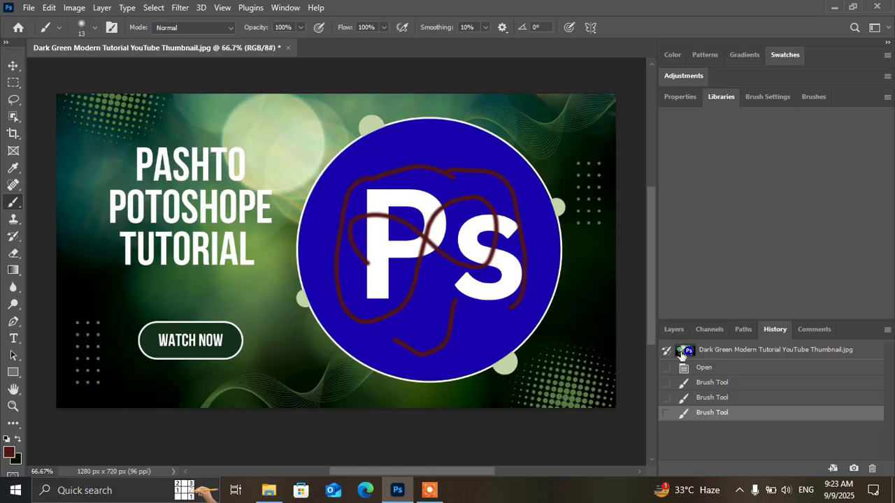
{"action": "left_click", "coordinate": [675, 329]}
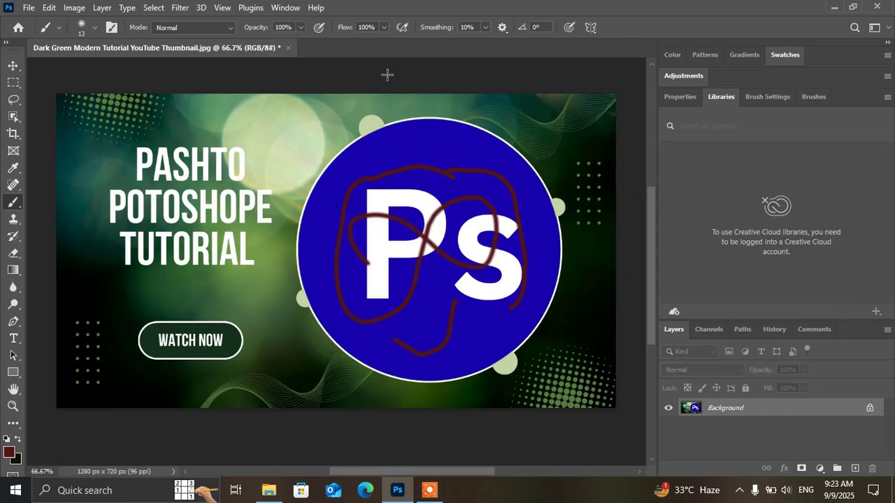
Start creating a new workspace and bring the Color panel to the front of its group.
{"action": "left_click", "coordinate": [281, 7]}
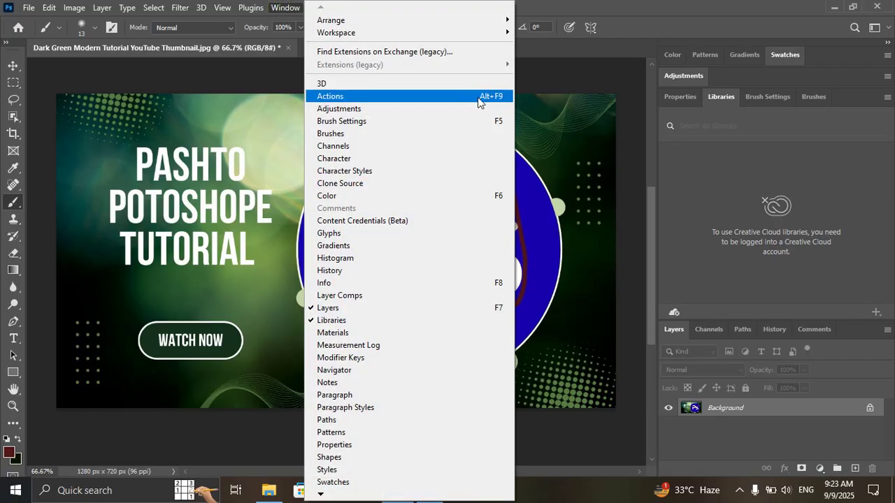
{"action": "mouse_move", "coordinate": [455, 33]}
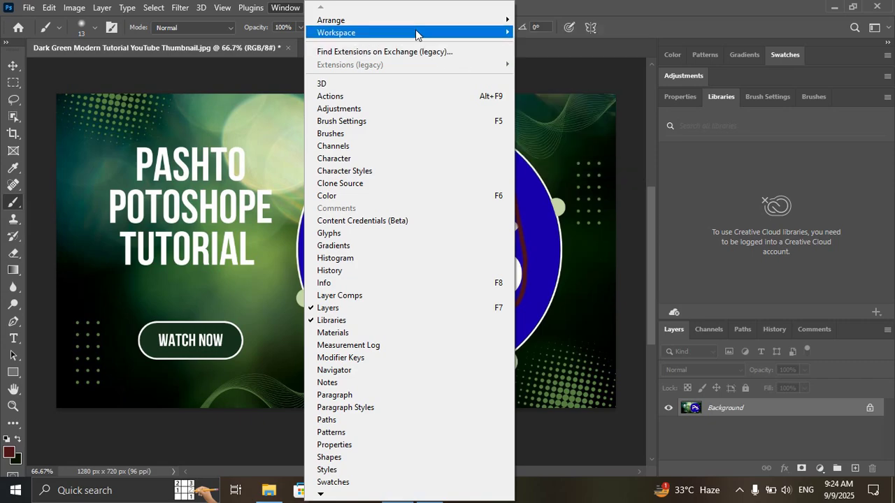
{"action": "mouse_move", "coordinate": [415, 33]}
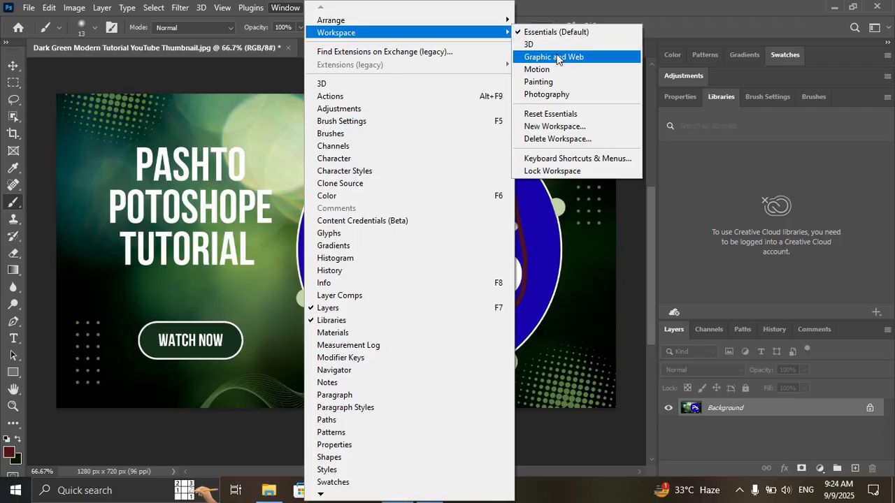
{"action": "left_click", "coordinate": [563, 125]}
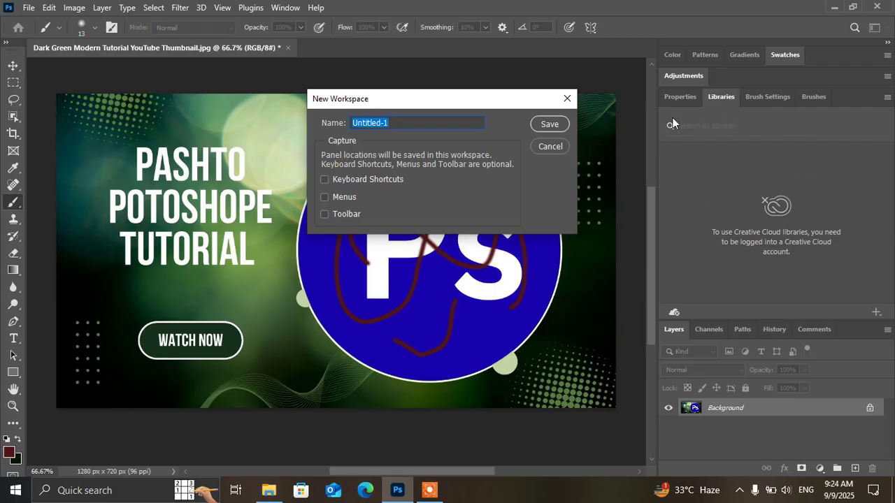
{"action": "left_click", "coordinate": [678, 50]}
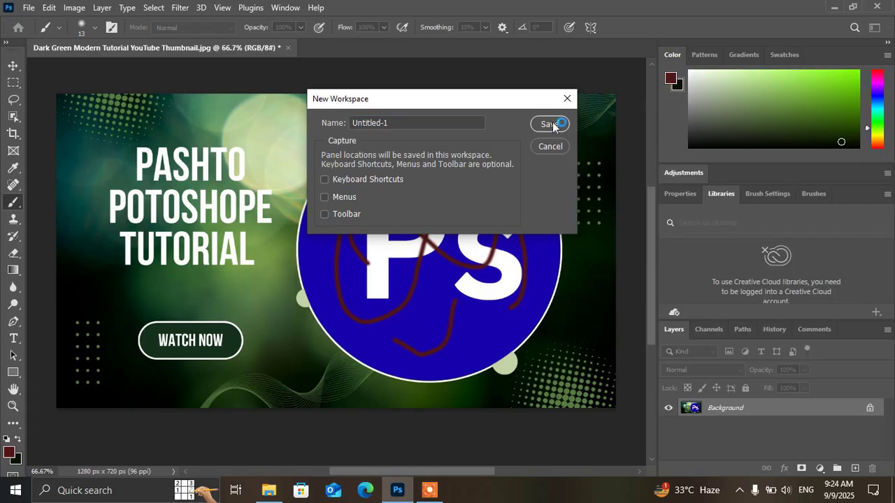
{"action": "left_click", "coordinate": [429, 127]}
{"action": "key", "text": "BackSpace"}
{"action": "key", "text": "BackSpace"}
{"action": "key", "text": "BackSpace"}
{"action": "key", "text": "BackSpace"}
{"action": "key", "text": "BackSpace"}
{"action": "key", "text": "BackSpace"}
{"action": "key", "text": "BackSpace"}
{"action": "key", "text": "BackSpace"}
{"action": "key", "text": "BackSpace"}
{"action": "key", "text": "BackSpace"}
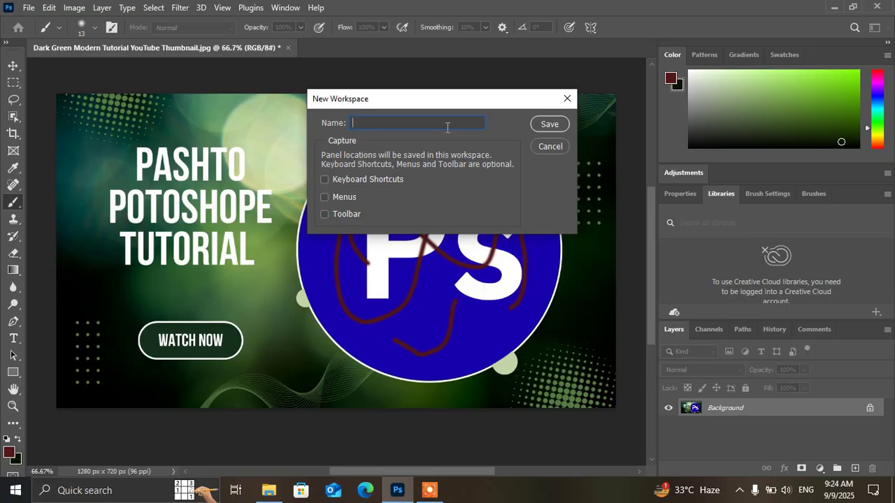
{"action": "left_click", "coordinate": [575, 97]}
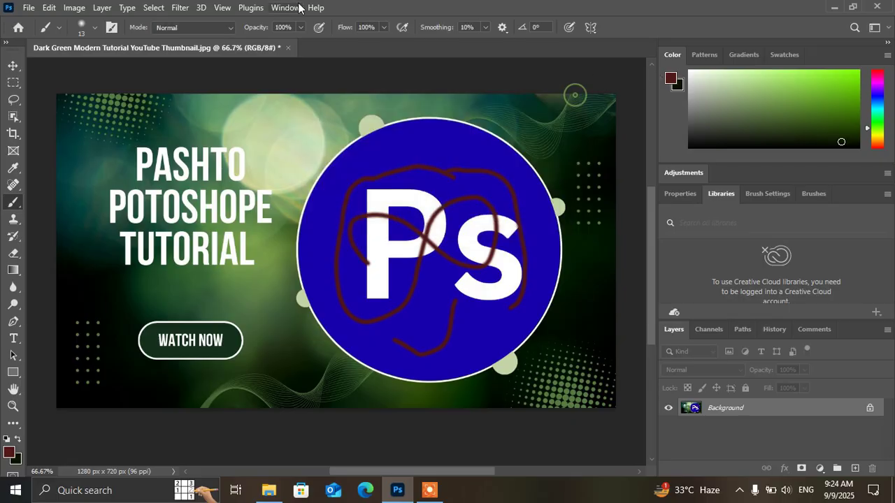
Save the current panel layout as a new workspace named ARC, capturing the keyboard shortcuts, menus and toolbar as well.
{"action": "left_click", "coordinate": [285, 8]}
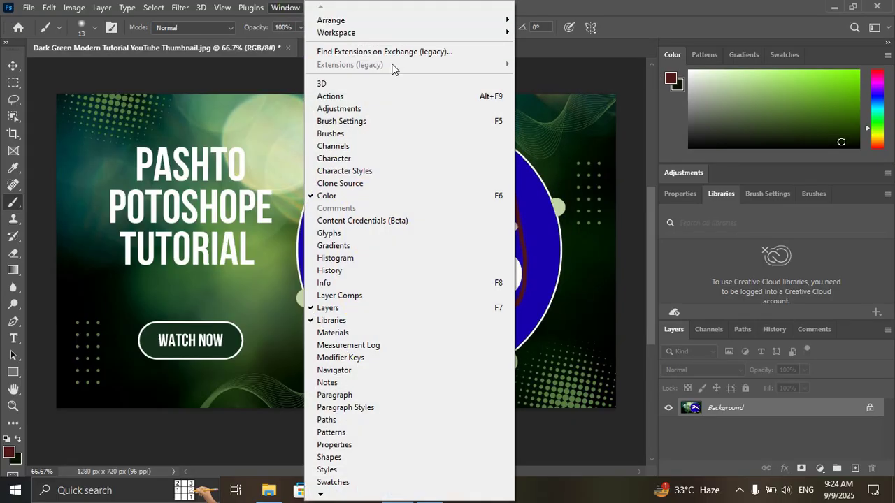
{"action": "mouse_move", "coordinate": [381, 24]}
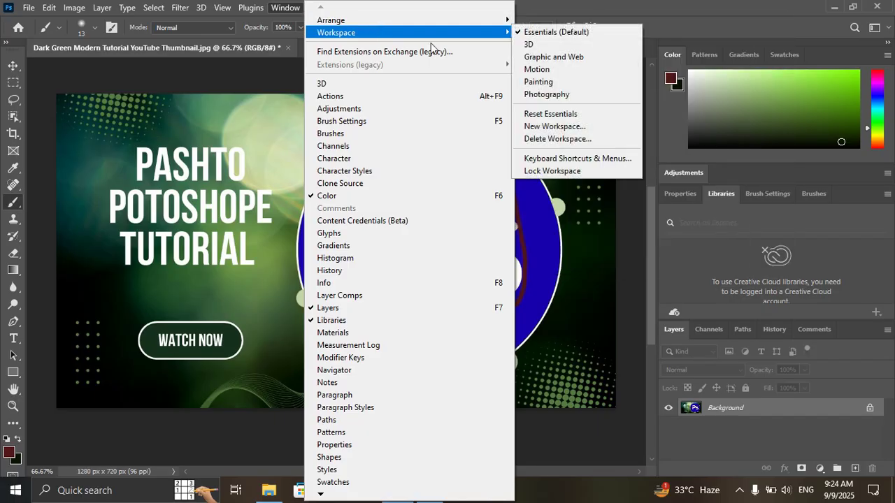
{"action": "left_click", "coordinate": [565, 126]}
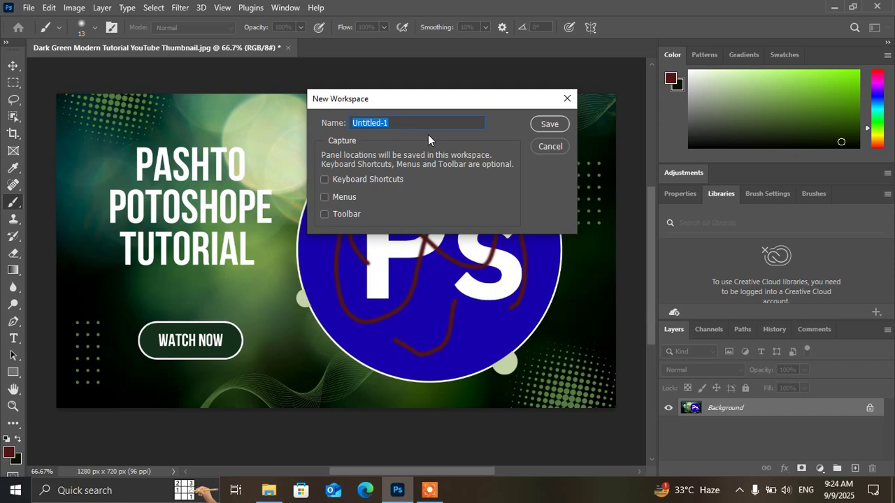
{"action": "key", "text": "BackSpace"}
{"action": "type", "text": "AR"}
{"action": "left_click", "coordinate": [325, 180]}
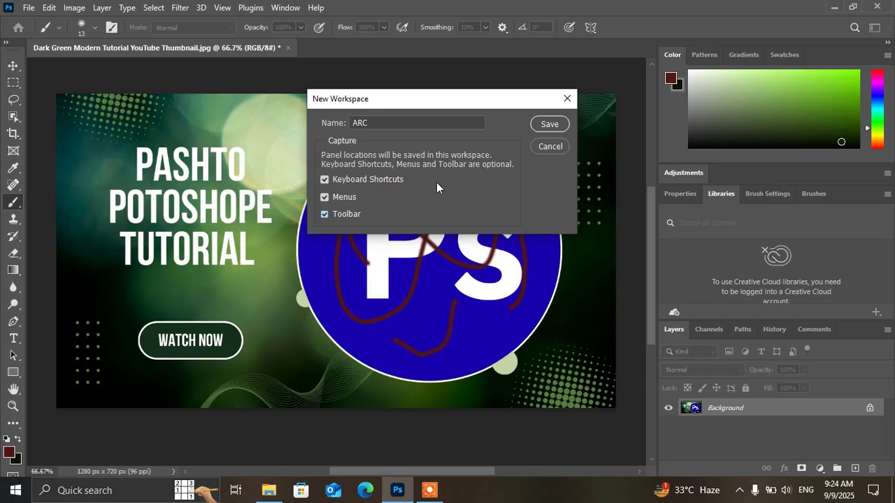
{"action": "left_click", "coordinate": [549, 124]}
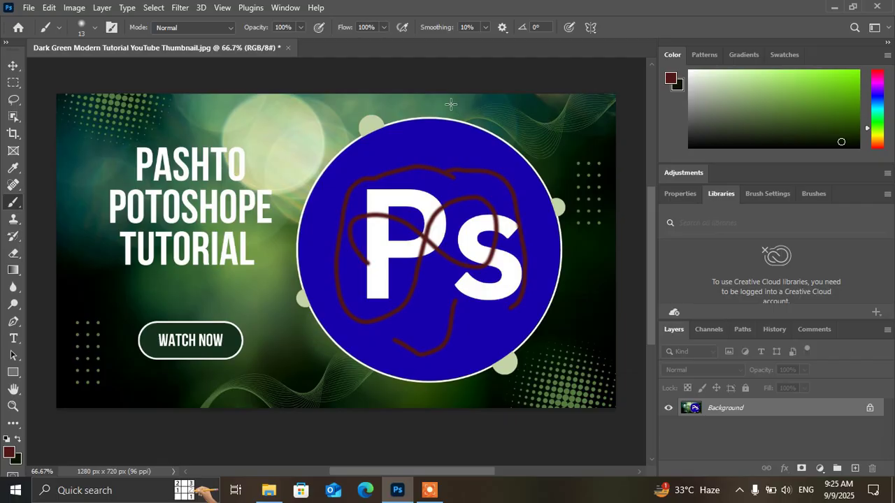
Switch to the Essentials (Default) workspace, then to the 3D workspace, dismissing the notice about 3D features.
{"action": "left_click", "coordinate": [287, 8]}
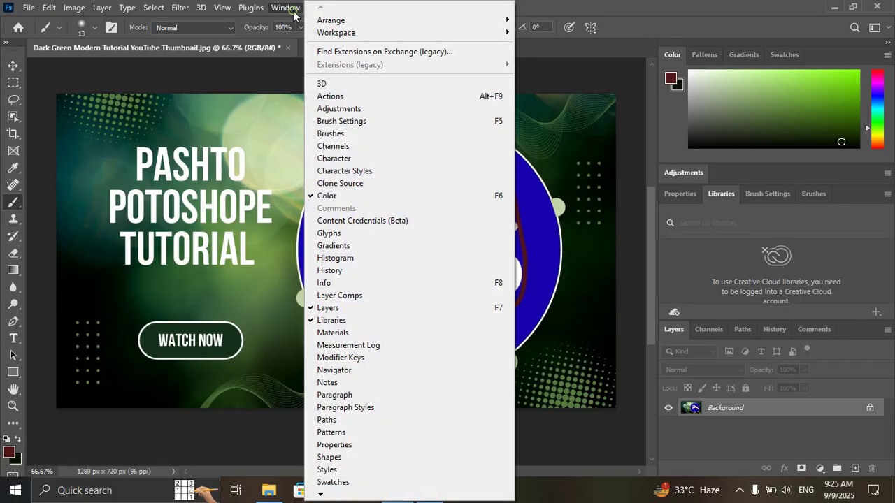
{"action": "mouse_move", "coordinate": [374, 33]}
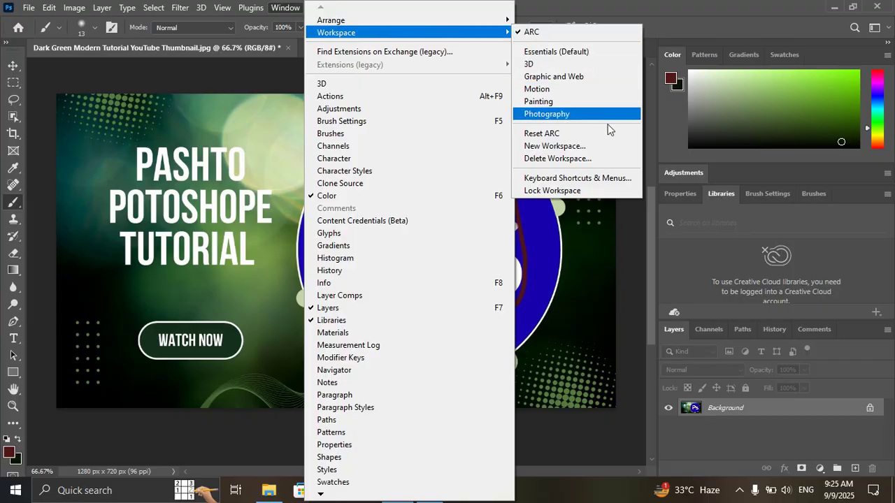
{"action": "left_click", "coordinate": [560, 52]}
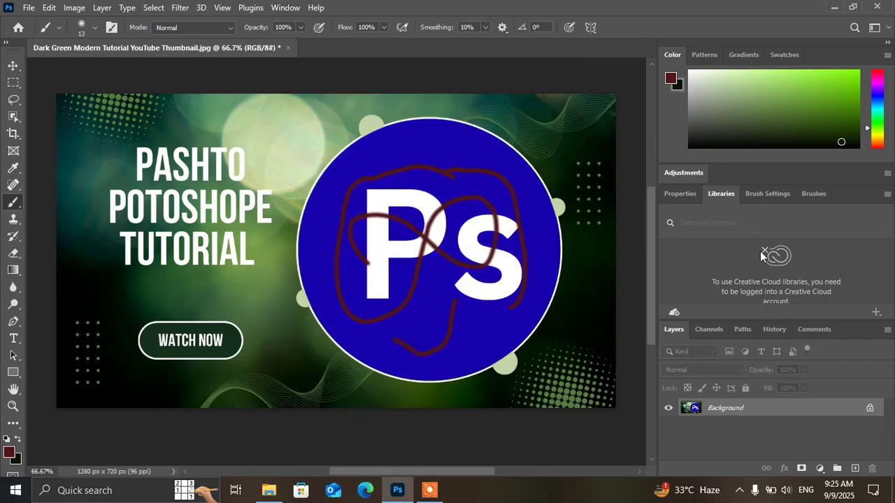
{"action": "left_click", "coordinate": [287, 8]}
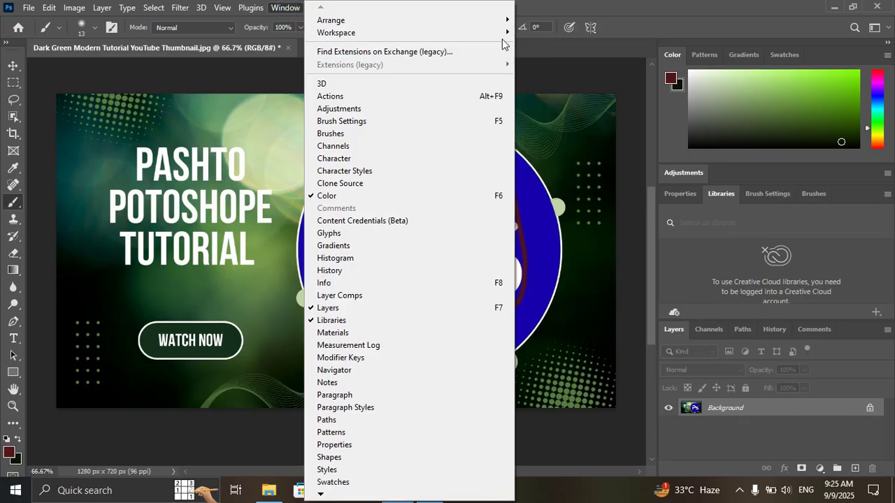
{"action": "mouse_move", "coordinate": [503, 33]}
{"action": "left_click", "coordinate": [535, 67]}
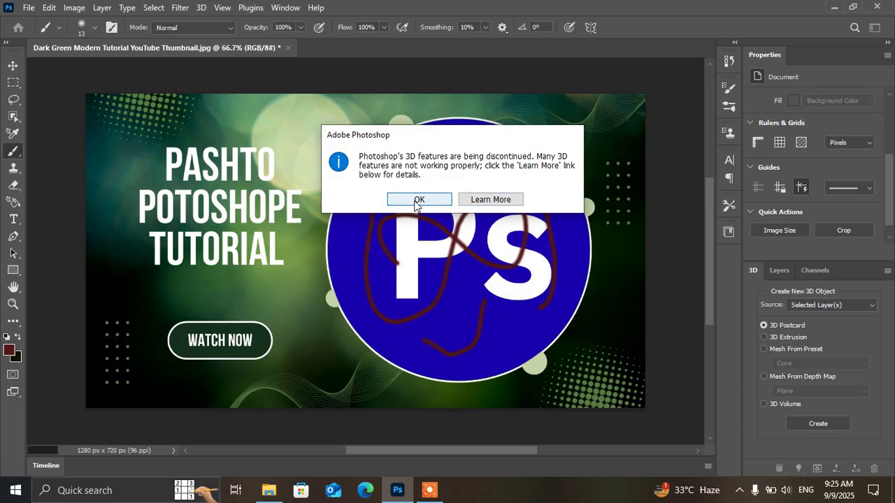
{"action": "left_click", "coordinate": [418, 200]}
Switch to the Graphic and Web workspace and then back to Essentials (Default).
{"action": "left_click", "coordinate": [287, 10]}
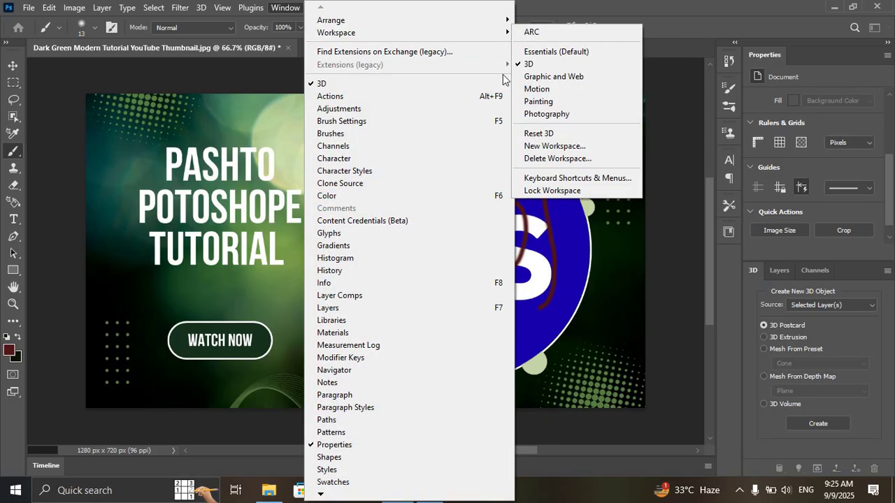
{"action": "left_click", "coordinate": [559, 77]}
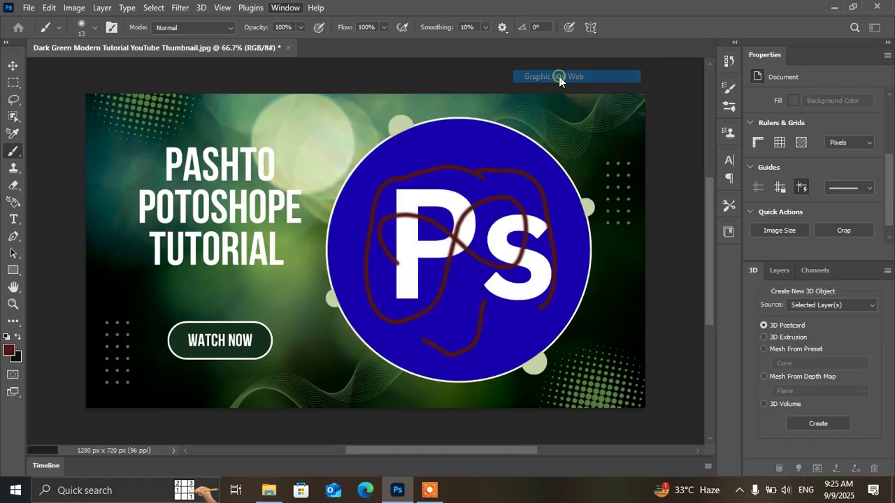
{"action": "left_click", "coordinate": [288, 8]}
{"action": "mouse_move", "coordinate": [355, 35]}
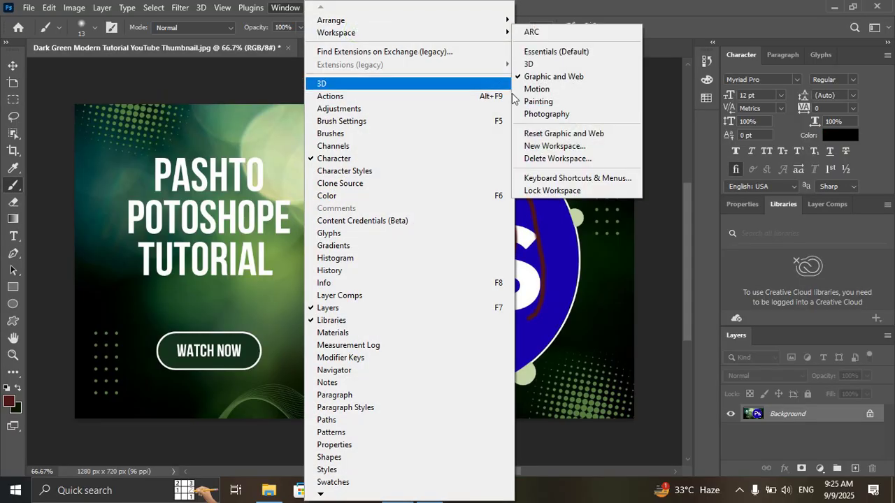
{"action": "left_click", "coordinate": [565, 53]}
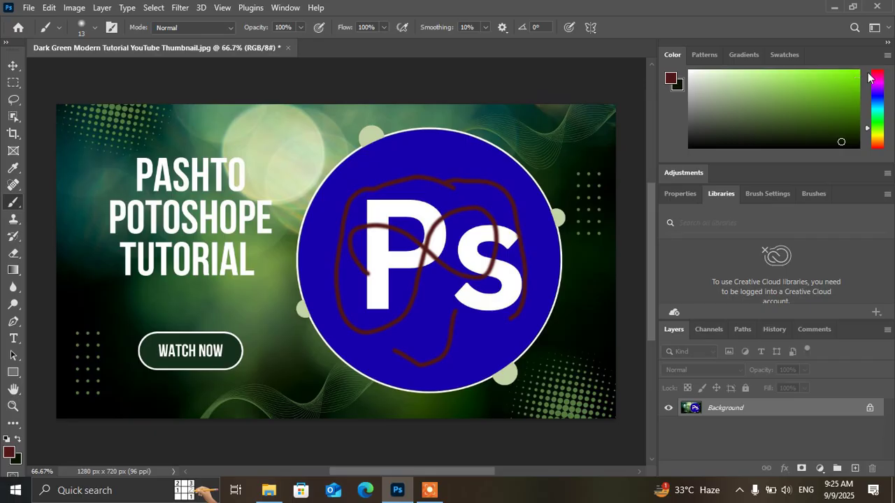
Activate the custom ARC workspace and delete the Essentials workspace, keeping ARC selected.
{"action": "left_click", "coordinate": [874, 27]}
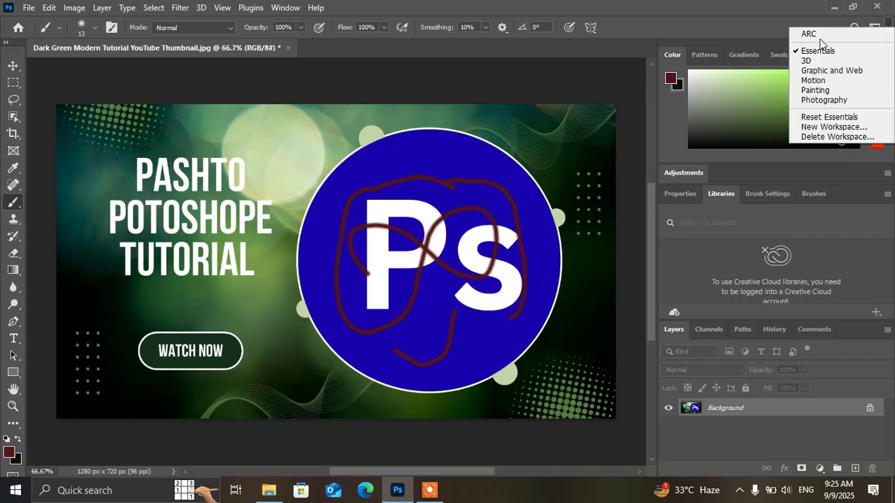
{"action": "left_click", "coordinate": [821, 34]}
{"action": "left_click", "coordinate": [873, 28]}
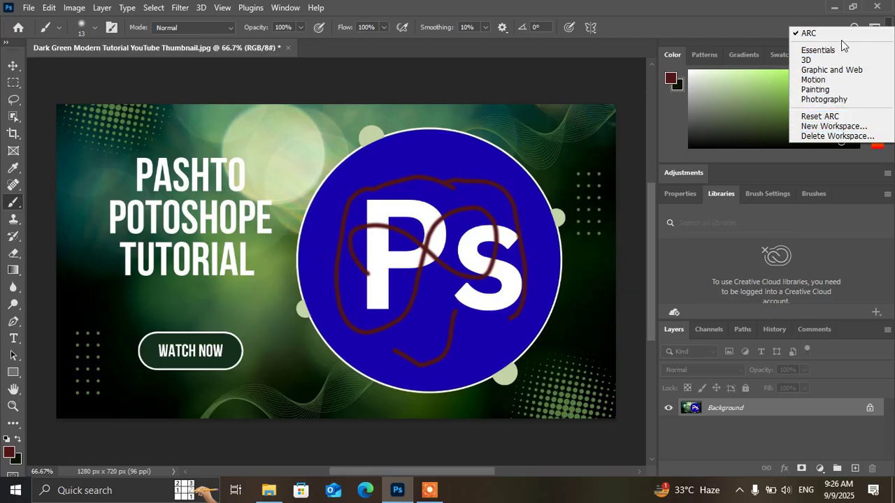
{"action": "left_click", "coordinate": [832, 136]}
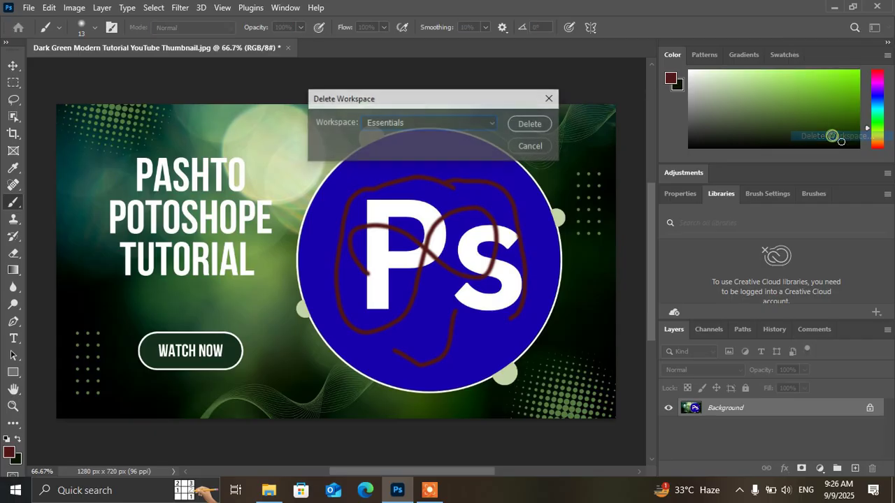
{"action": "left_click", "coordinate": [492, 126]}
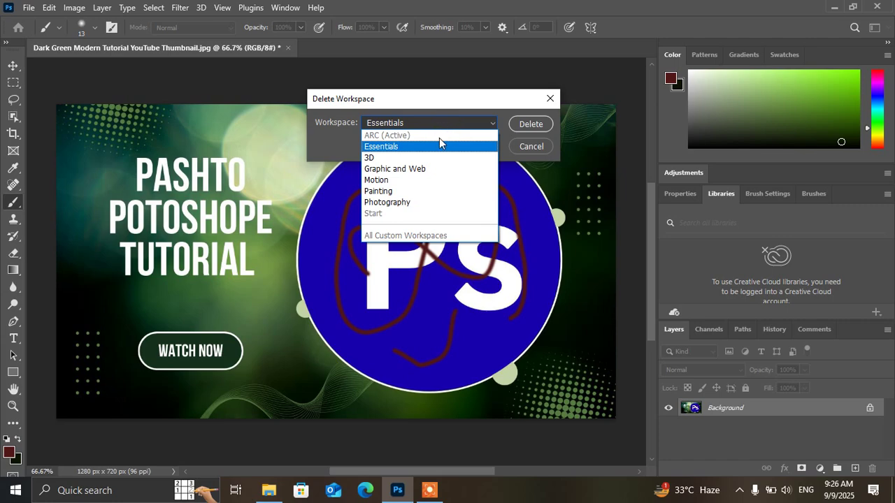
{"action": "left_click", "coordinate": [488, 130]}
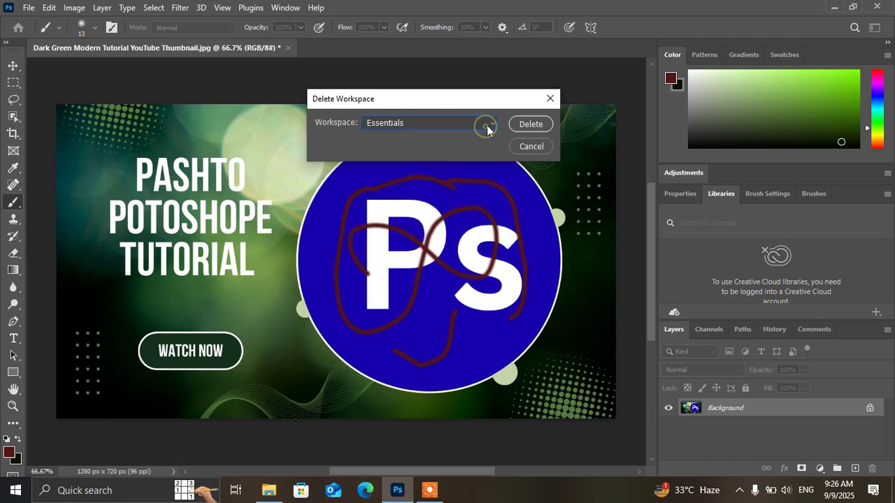
{"action": "left_click", "coordinate": [531, 124]}
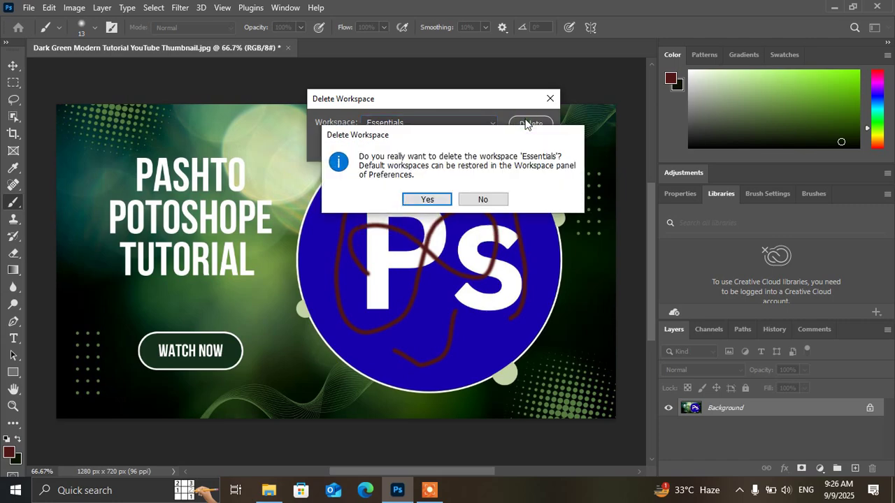
{"action": "left_click", "coordinate": [426, 200]}
{"action": "left_click", "coordinate": [874, 28]}
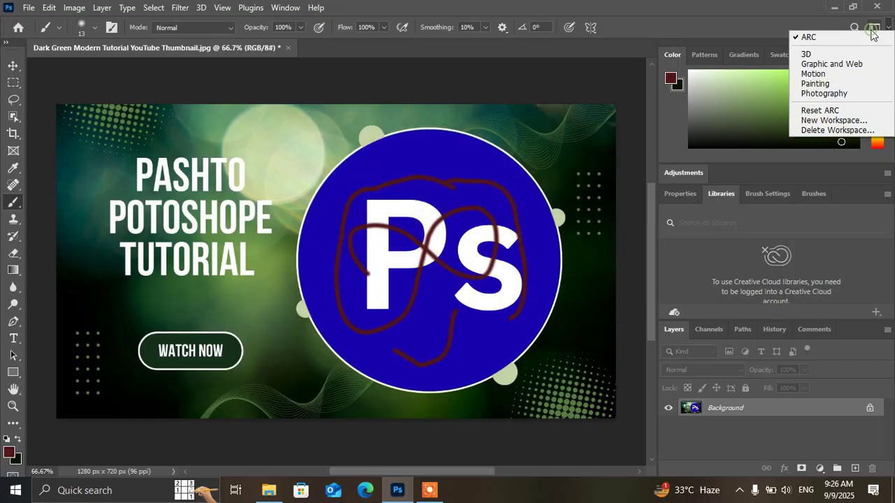
{"action": "left_click", "coordinate": [800, 39]}
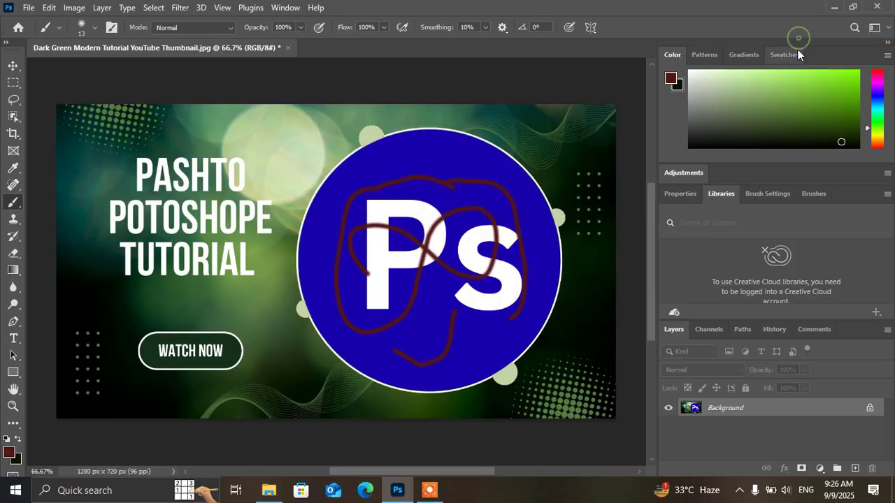
Switch to the 3D workspace and delete the custom ARC workspace, checking the remaining workspace list.
{"action": "left_click", "coordinate": [875, 28]}
{"action": "left_click", "coordinate": [811, 53]}
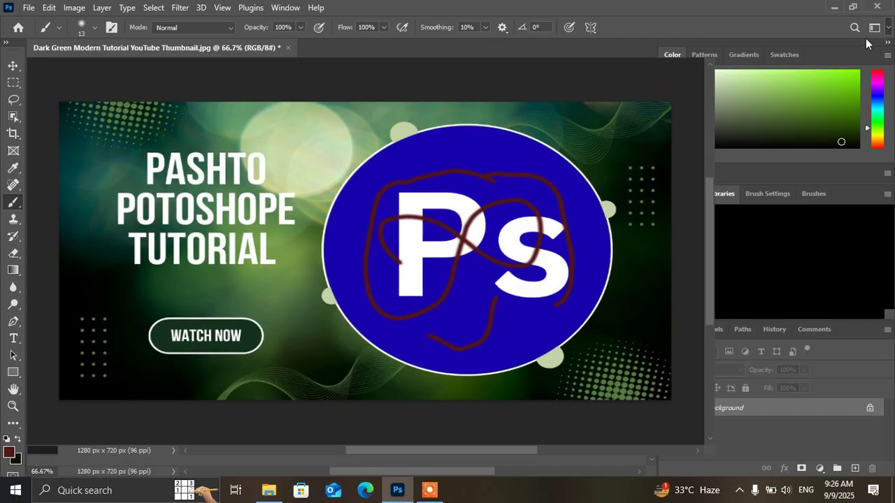
{"action": "left_click", "coordinate": [874, 31]}
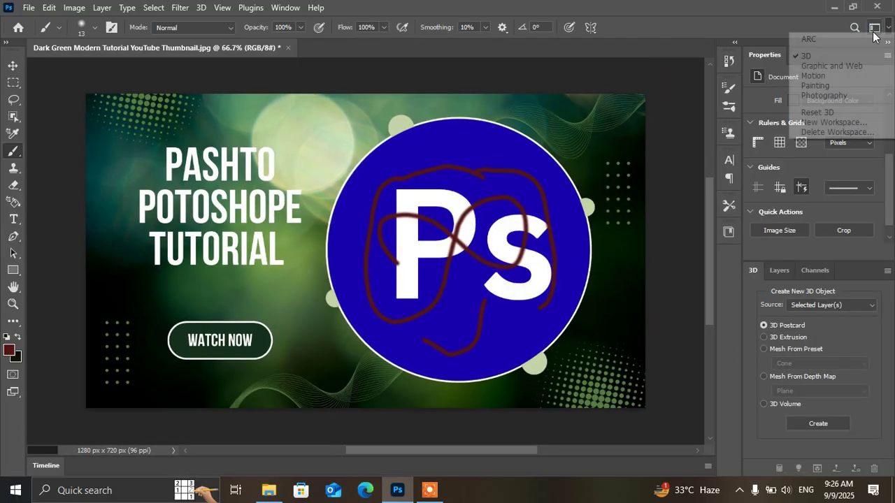
{"action": "left_click", "coordinate": [837, 133]}
{"action": "left_click", "coordinate": [466, 123]}
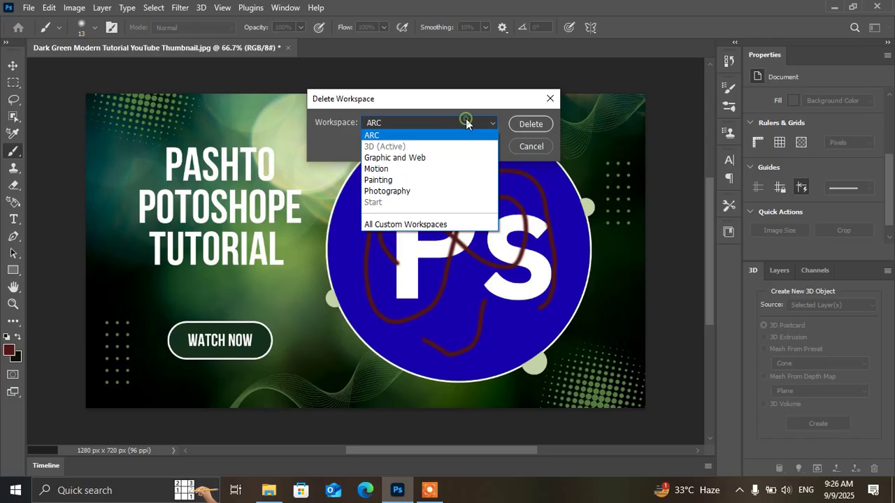
{"action": "left_click", "coordinate": [432, 136]}
{"action": "left_click", "coordinate": [530, 123]}
{"action": "left_click", "coordinate": [399, 190]}
{"action": "left_click", "coordinate": [874, 28]}
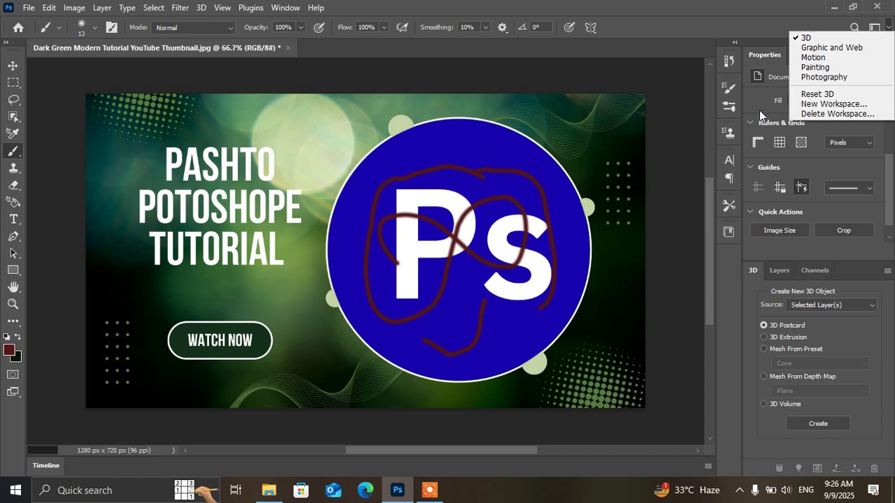
{"action": "left_click", "coordinate": [682, 117]}
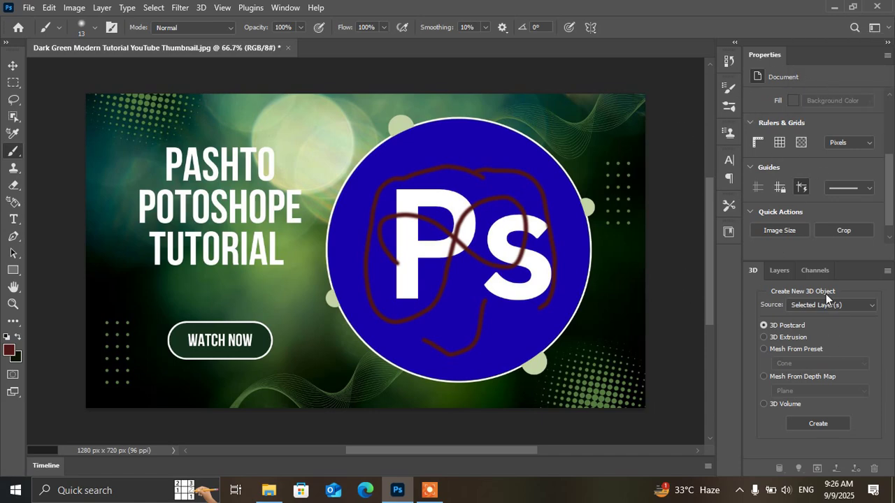
Reorder the tabs of the 3D panel group to Channels, Layers, 3D.
{"action": "left_click", "coordinate": [797, 270]}
{"action": "left_click_drag", "start_coordinate": [813, 272], "coordinate": [857, 273]}
{"action": "left_click_drag", "start_coordinate": [754, 270], "coordinate": [865, 272]}
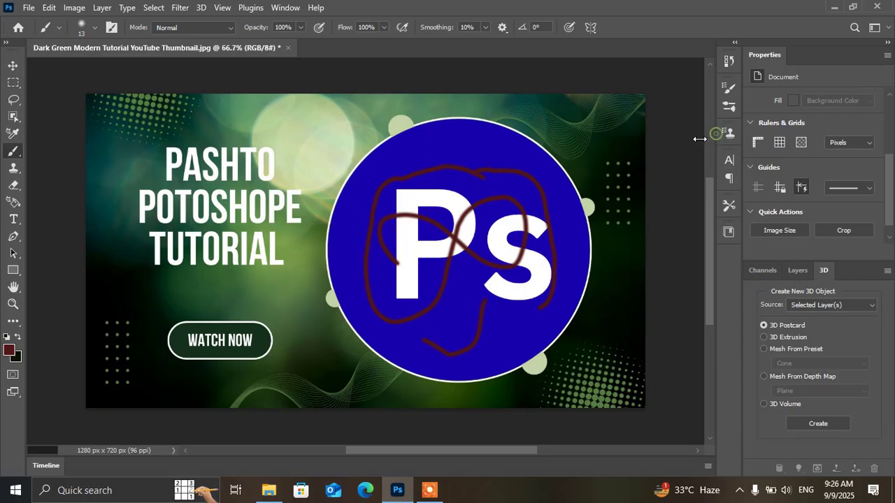
Widen the collapsed panel icon column slightly and dock the Brush Settings panel after 3D in the Channels, Layers and 3D group.
{"action": "left_click_drag", "start_coordinate": [719, 137], "coordinate": [699, 139]}
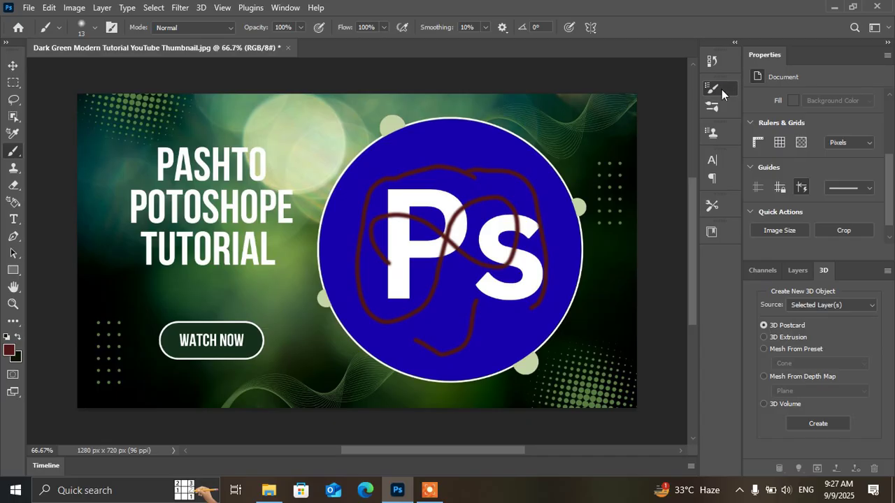
{"action": "mouse_move", "coordinate": [767, 160]}
{"action": "left_mouse_down"}
{"action": "mouse_move", "coordinate": [853, 307]}
{"action": "mouse_move", "coordinate": [860, 271]}
{"action": "left_mouse_up"}
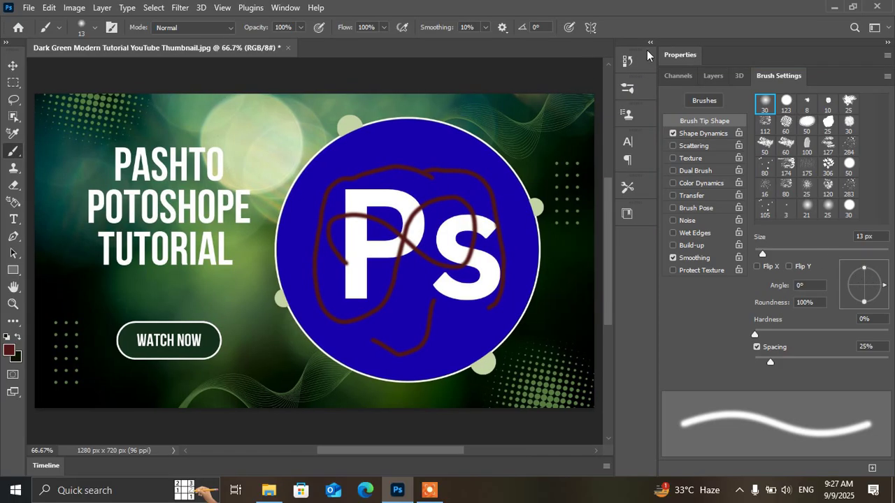